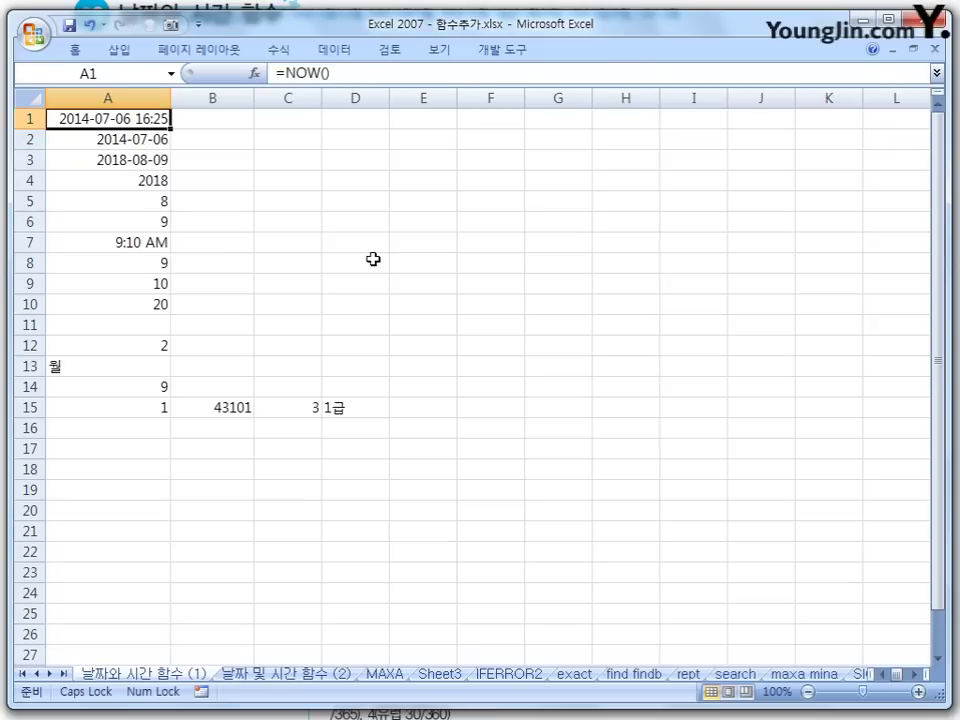
Examine the TODAY formula in cell A2 in edit mode and keep it as it is
{"action": "key", "text": "Down"}
{"action": "key", "text": "F2"}
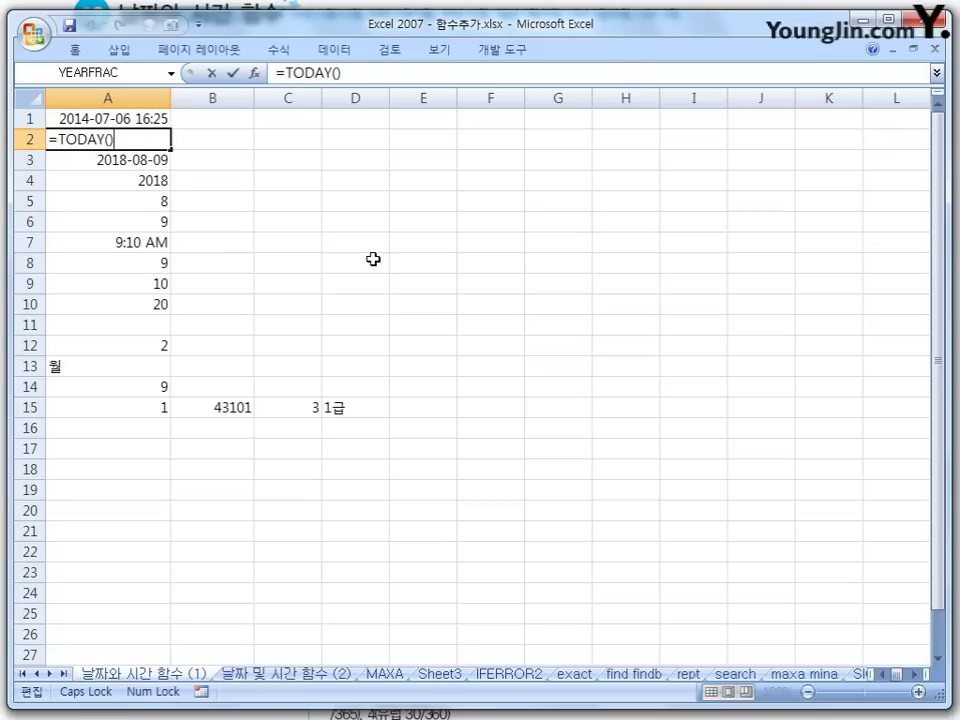
{"action": "key", "text": "Left"}
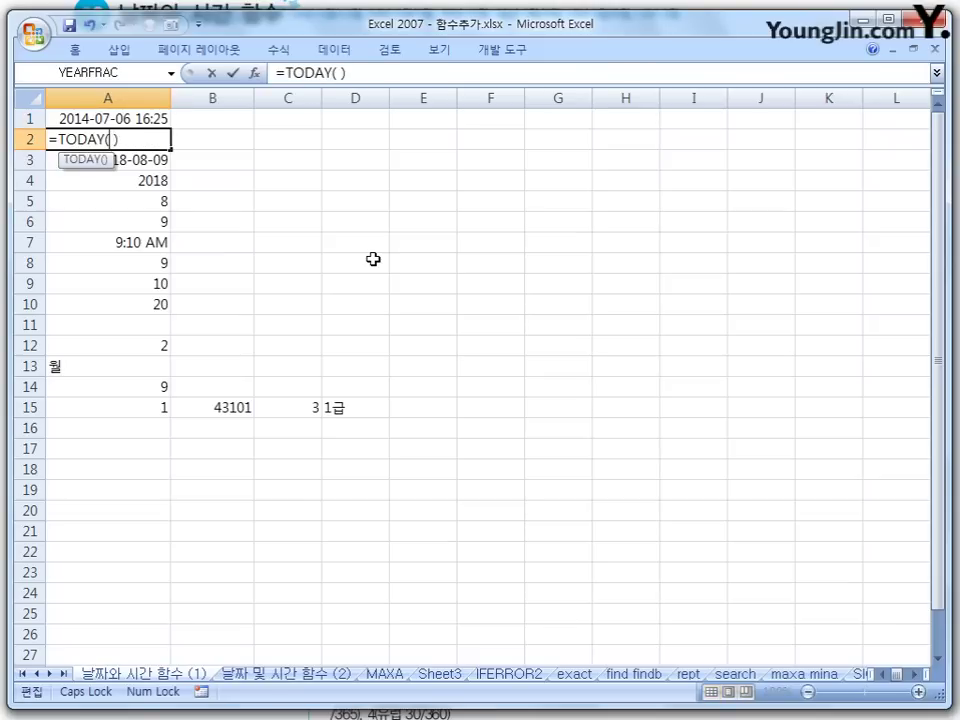
{"action": "key", "text": "Return"}
{"action": "key", "text": "Up"}
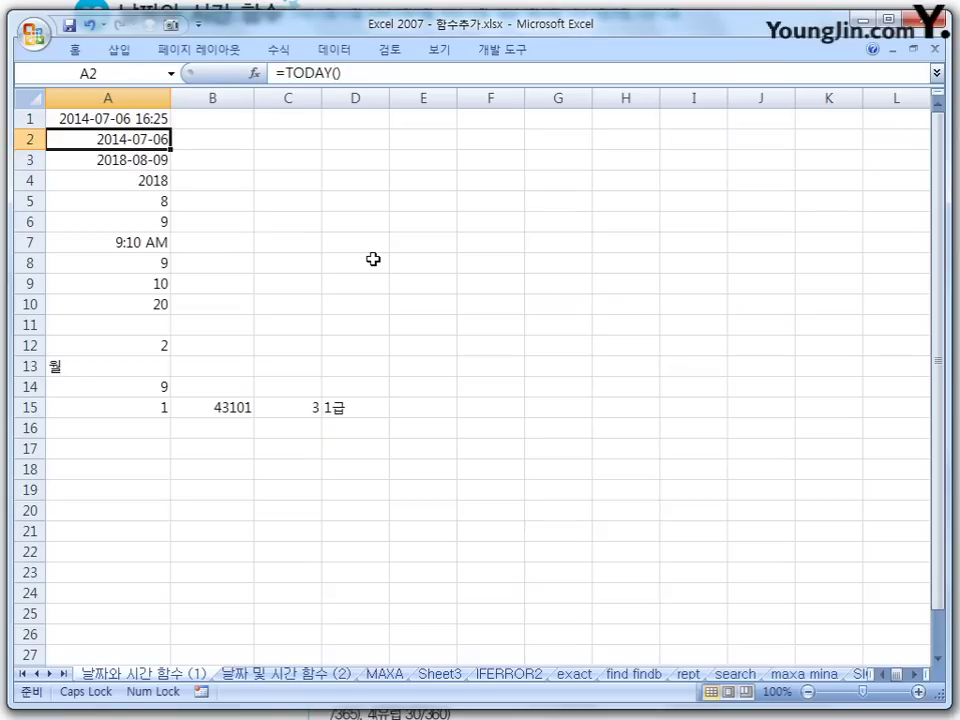
Examine the DATE, YEAR, MONTH and DAY formulas in cells A3 through A6
{"action": "key", "text": "Down"}
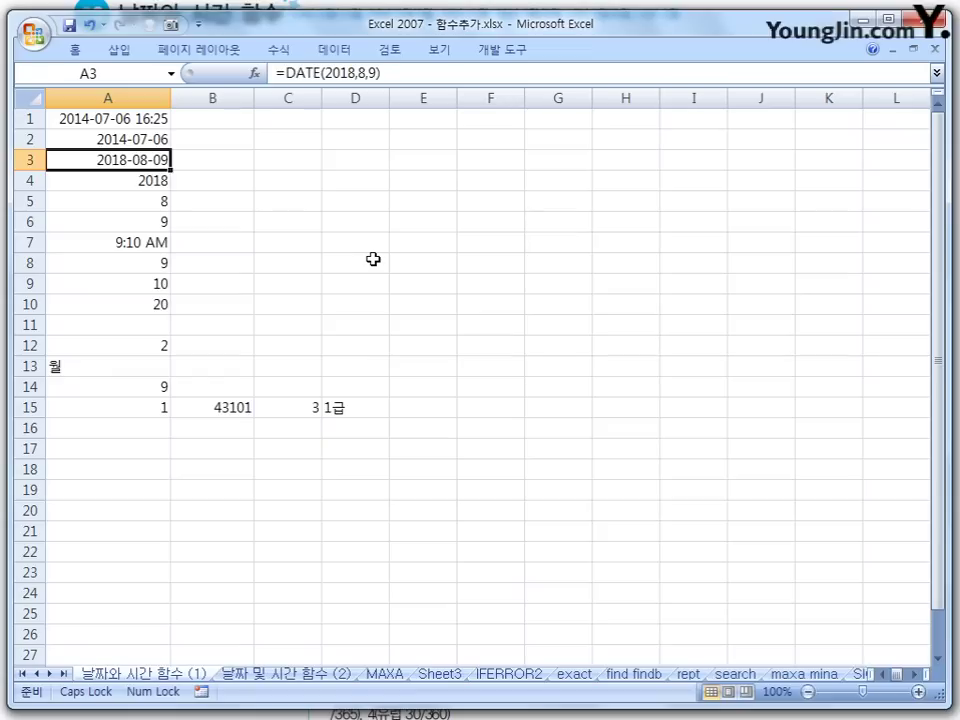
{"action": "key", "text": "Down"}
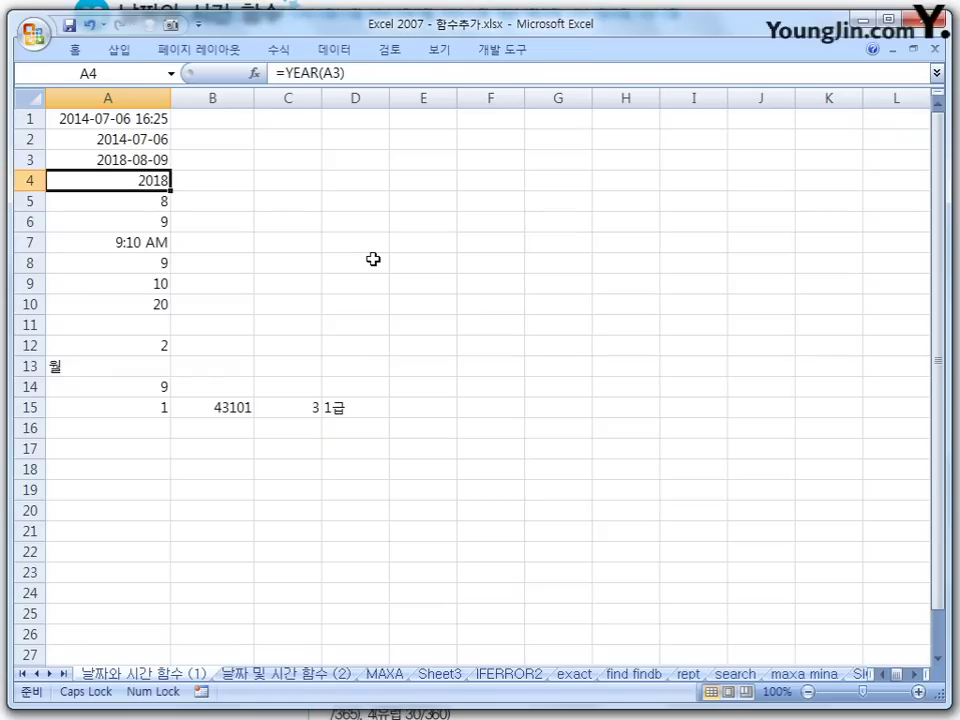
{"action": "key", "text": "Up"}
{"action": "key", "text": "Down"}
{"action": "key", "text": "Down"}
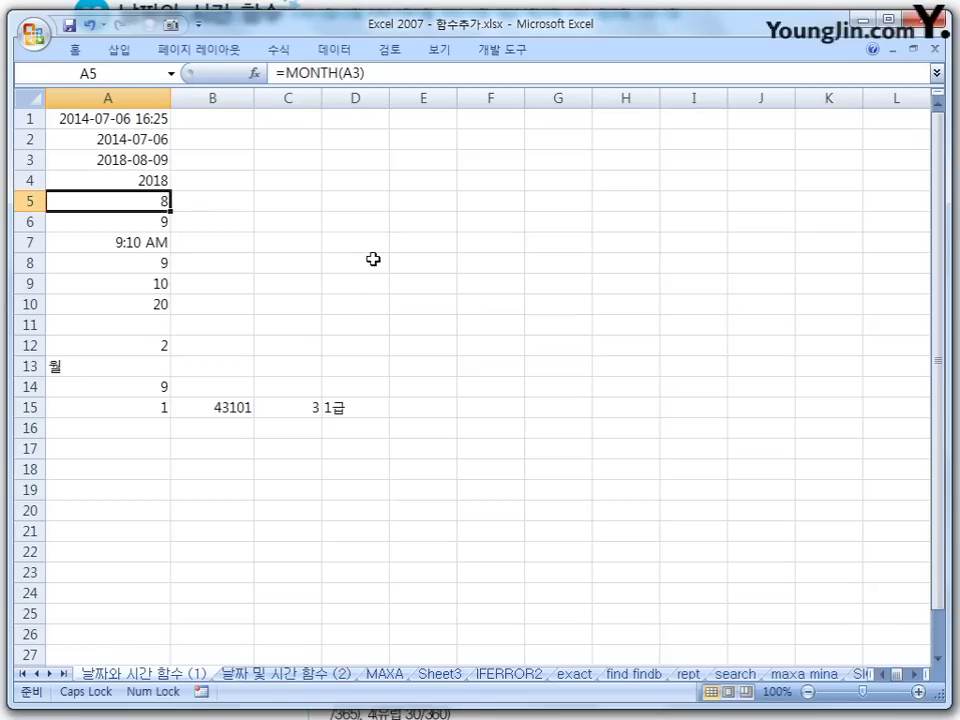
{"action": "key", "text": "Up"}
{"action": "key", "text": "Up"}
{"action": "key", "text": "Down"}
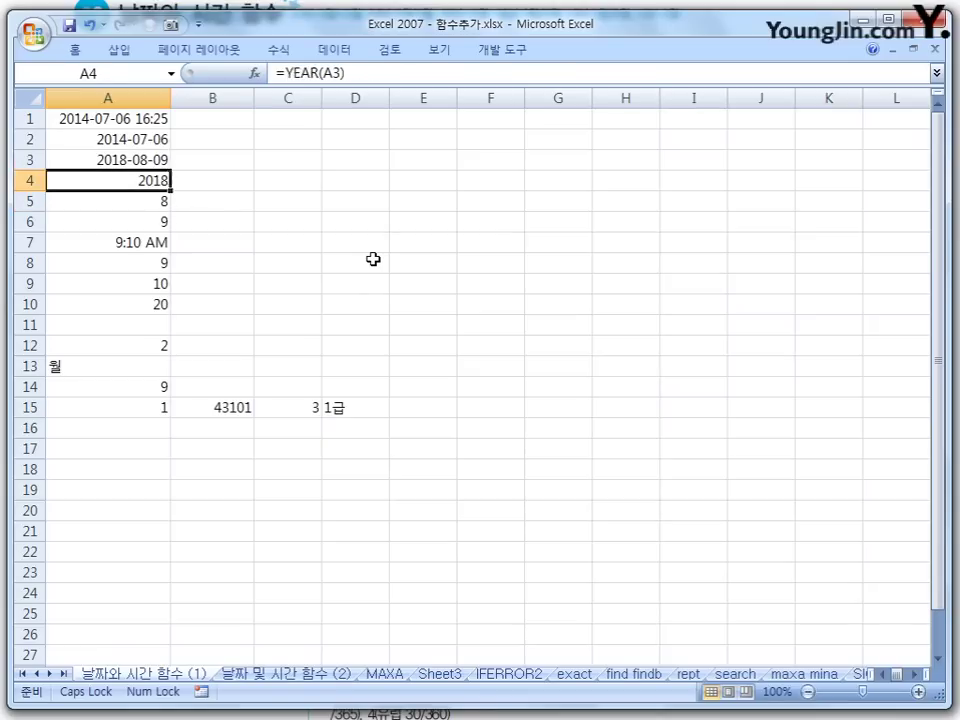
{"action": "key", "text": "Down"}
{"action": "key", "text": "Down"}
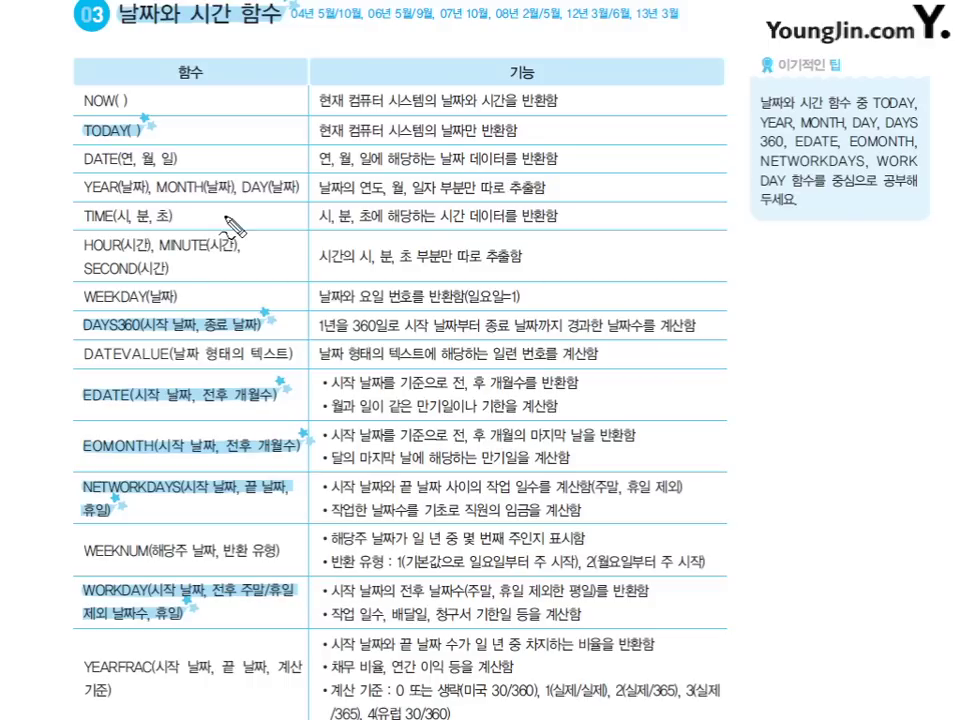
Mark the TIME arguments and underline HOUR, MINUTE and SECOND with the pen in the function reference table, clearing the marks at the end
{"action": "left_click", "coordinate": [128, 221]}
{"action": "left_click", "coordinate": [148, 221]}
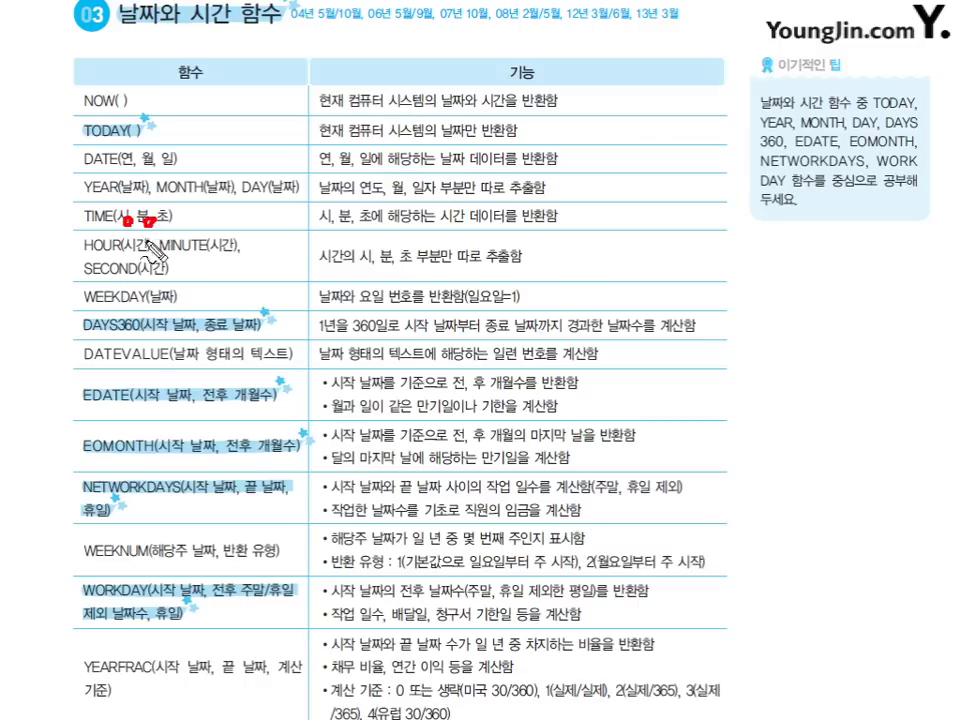
{"action": "left_click_drag", "start_coordinate": [84, 254], "coordinate": [225, 254]}
{"action": "left_click_drag", "start_coordinate": [86, 277], "coordinate": [168, 276]}
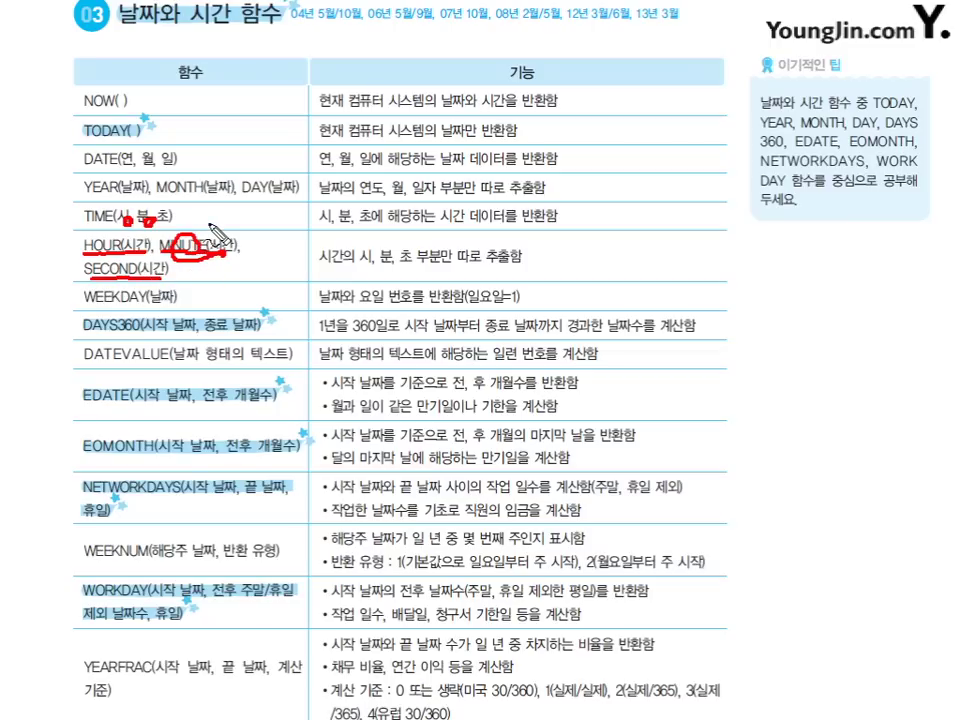
{"action": "key", "text": "Escape"}
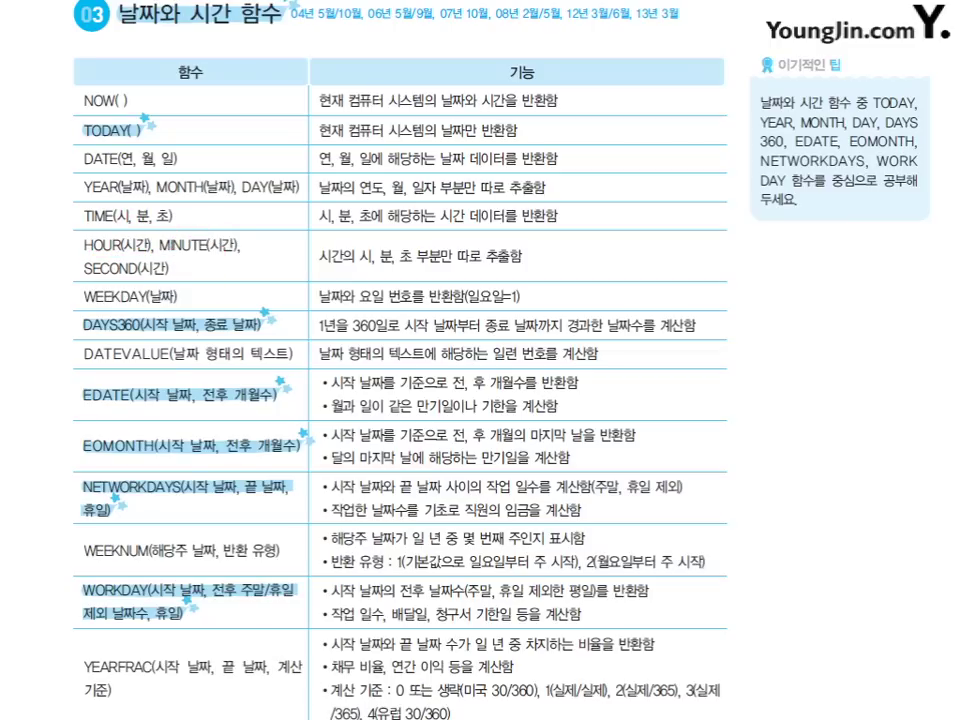
Switch to the Excel workbook and examine the time formulas in cells A7 through A10
{"action": "key", "text": "alt+Tab"}
{"action": "left_click", "coordinate": [135, 240]}
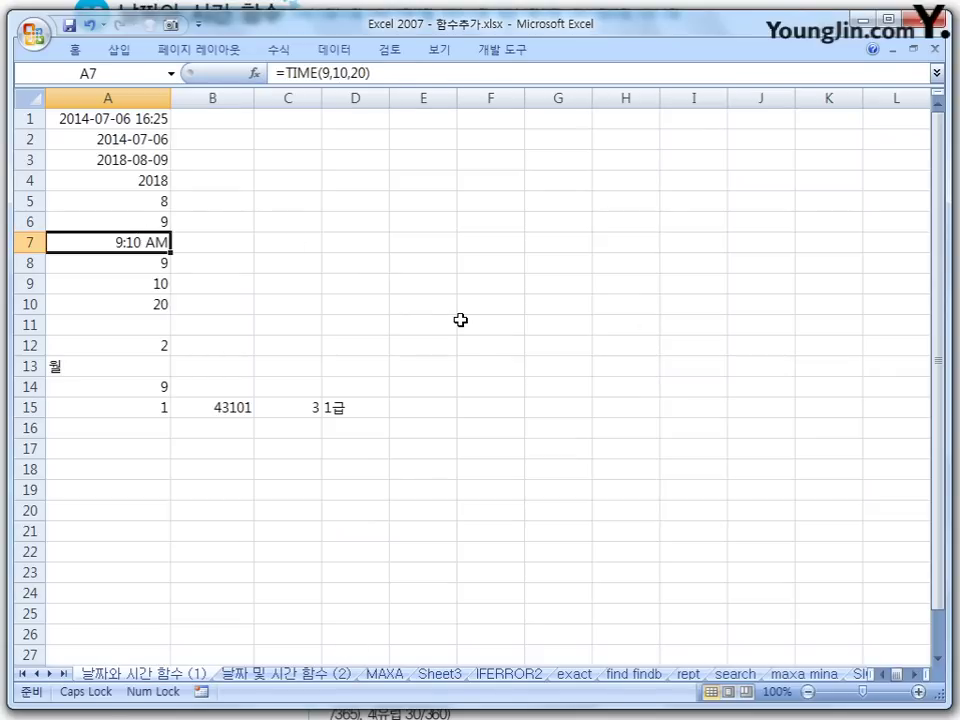
{"action": "left_click", "coordinate": [161, 265]}
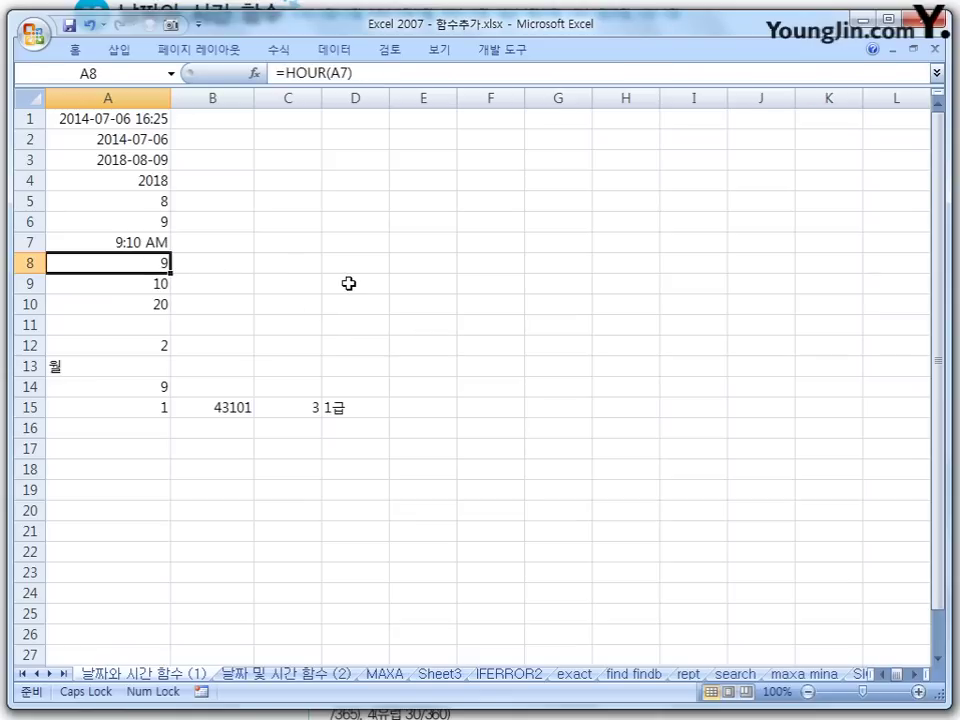
{"action": "left_click", "coordinate": [156, 282]}
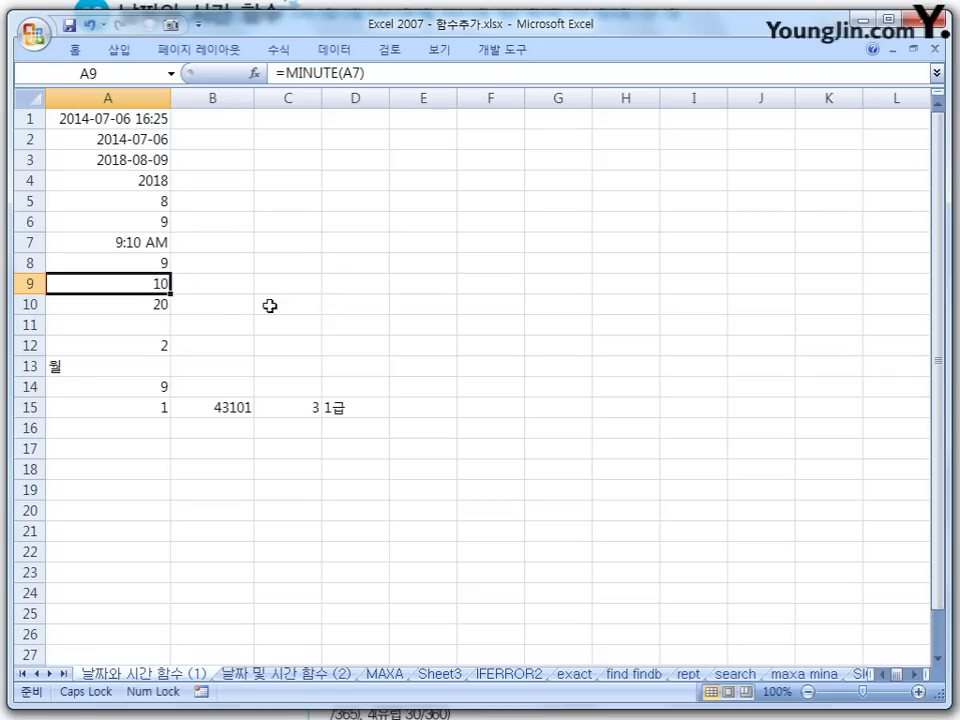
{"action": "left_click", "coordinate": [151, 307]}
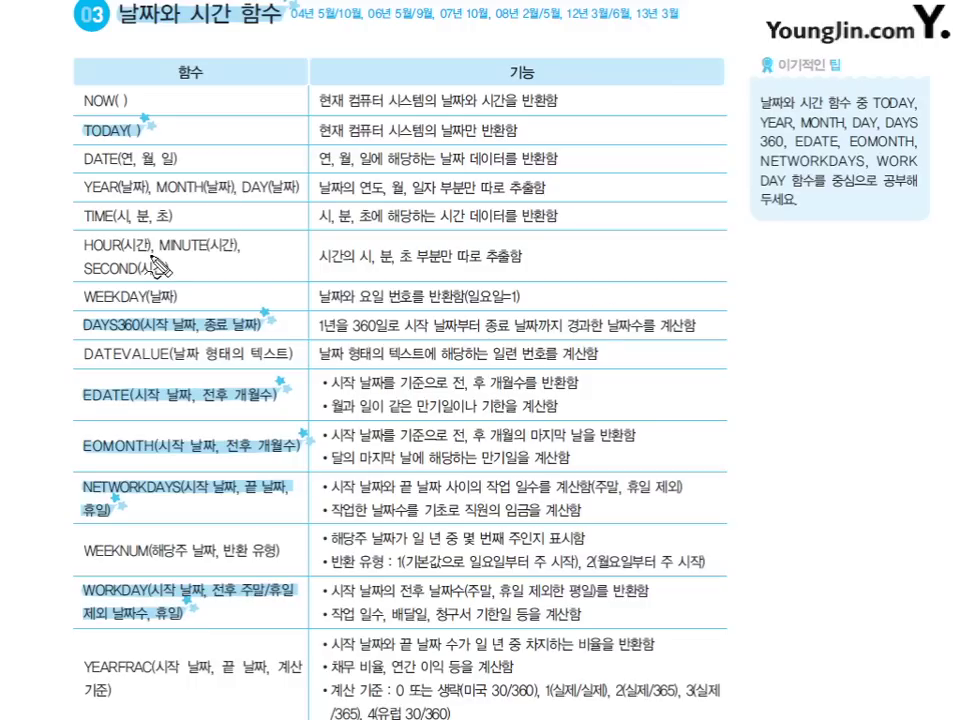
Mark WEEKDAY, its date argument and the words 요일 번호 in the reference table with the pen, clearing the marks at the end
{"action": "mouse_move", "coordinate": [150, 292]}
{"action": "left_mouse_down"}
{"action": "mouse_move", "coordinate": [152, 300]}
{"action": "mouse_move", "coordinate": [165, 293]}
{"action": "left_mouse_up"}
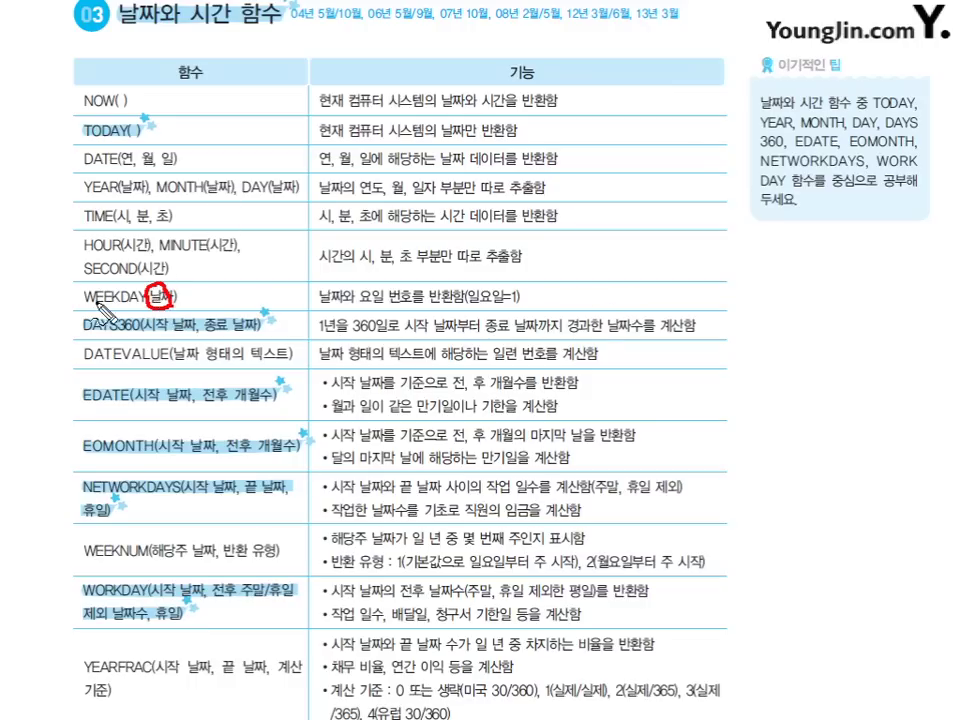
{"action": "left_click_drag", "start_coordinate": [85, 299], "coordinate": [136, 298]}
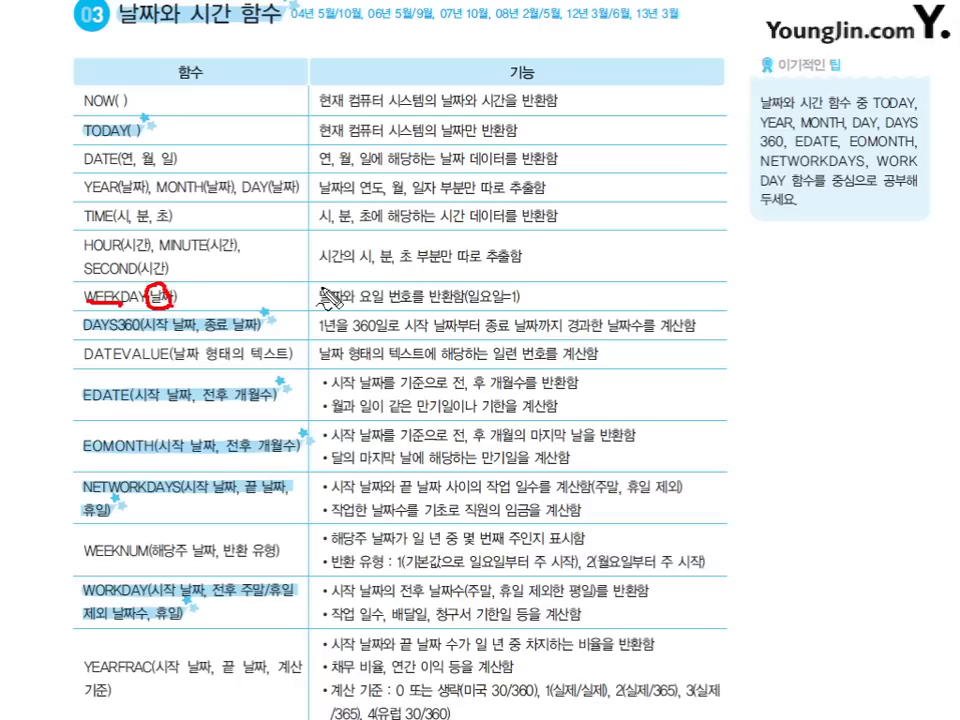
{"action": "mouse_move", "coordinate": [370, 306]}
{"action": "left_mouse_down"}
{"action": "mouse_move", "coordinate": [404, 300]}
{"action": "mouse_move", "coordinate": [376, 298]}
{"action": "mouse_move", "coordinate": [404, 288]}
{"action": "mouse_move", "coordinate": [392, 306]}
{"action": "left_mouse_up"}
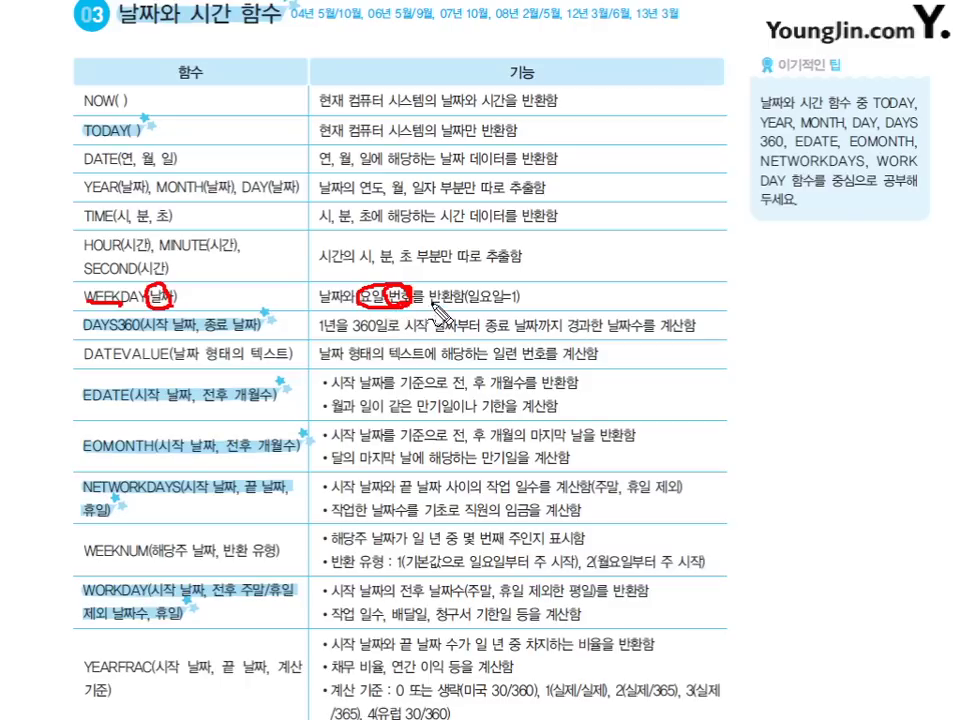
{"action": "key", "text": "Escape"}
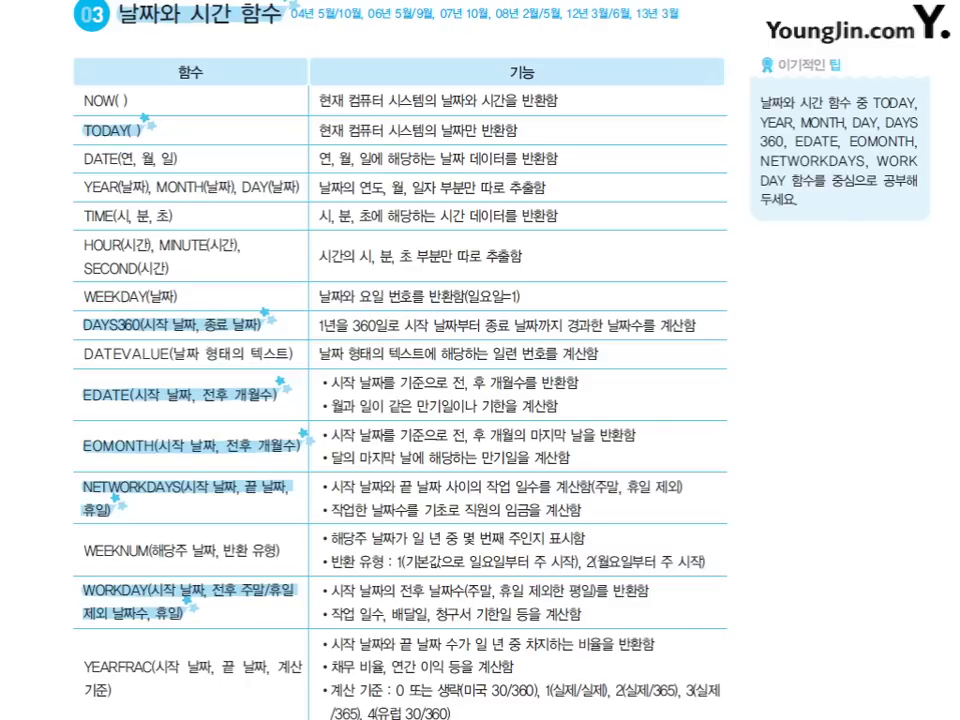
Switch to the Excel workbook, examine the WEEKDAY formula in cell A12 and circle its result with the pen
{"action": "key", "text": "alt+Tab"}
{"action": "left_click", "coordinate": [135, 347]}
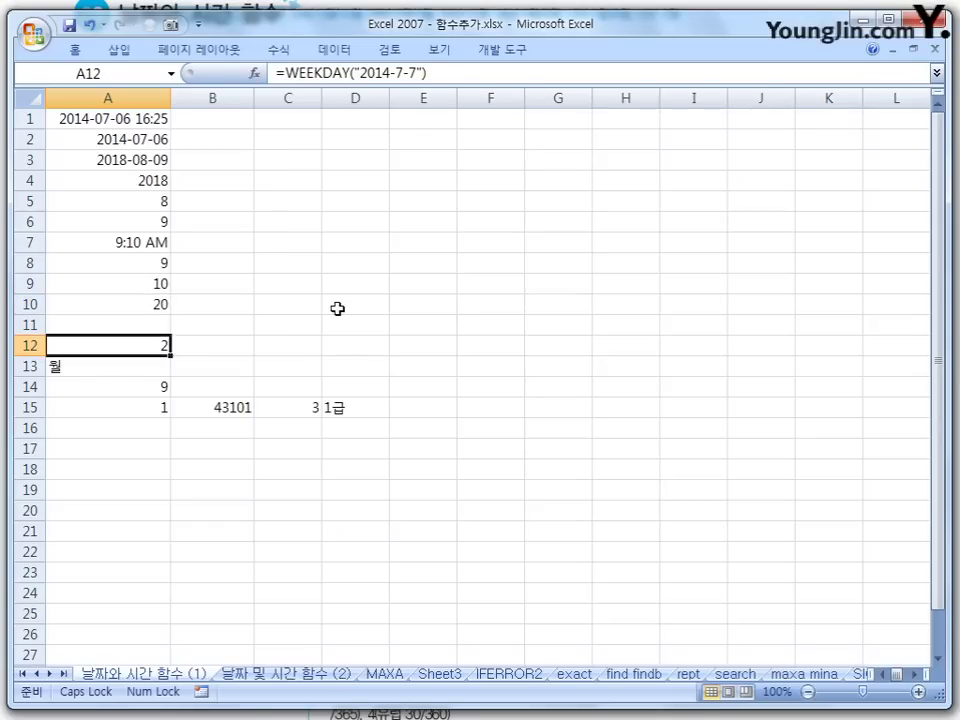
{"action": "key", "text": "ctrl+2"}
{"action": "left_click_drag", "start_coordinate": [290, 118], "coordinate": [301, 113]}
{"action": "mouse_move", "coordinate": [172, 356]}
{"action": "left_mouse_down"}
{"action": "mouse_move", "coordinate": [160, 360]}
{"action": "mouse_move", "coordinate": [172, 324]}
{"action": "mouse_move", "coordinate": [177, 360]}
{"action": "left_mouse_up"}
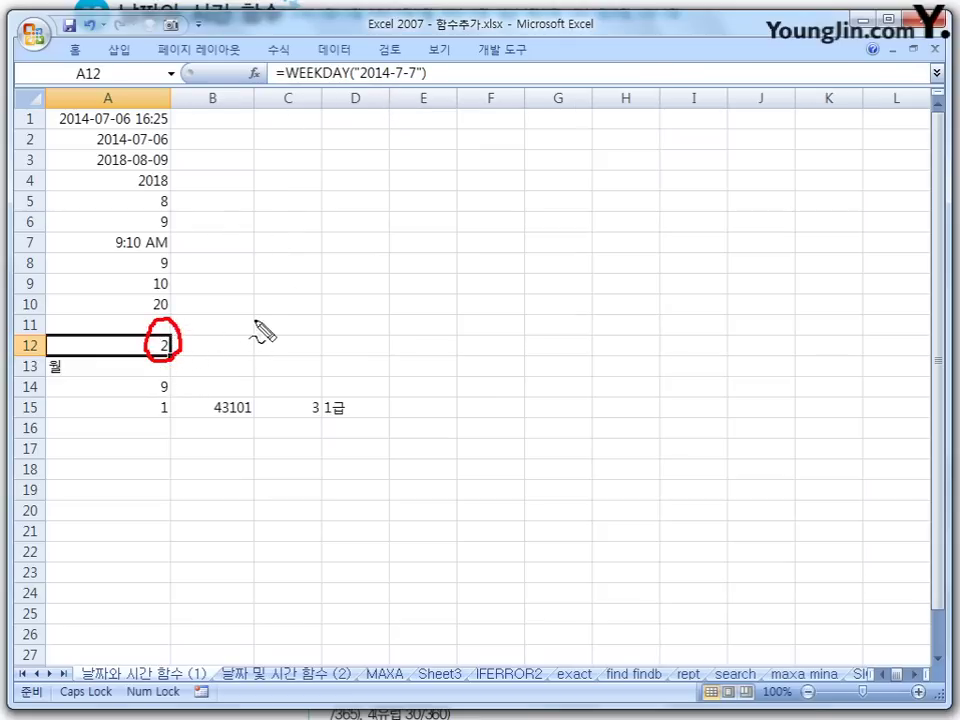
Annotate WEEKDAY's omitted return-type argument with handwritten notes on type 1, circle the weekday in A13, and clear all marks
{"action": "left_click", "coordinate": [421, 84]}
{"action": "left_click_drag", "start_coordinate": [422, 86], "coordinate": [416, 100]}
{"action": "mouse_move", "coordinate": [455, 60]}
{"action": "left_mouse_down"}
{"action": "mouse_move", "coordinate": [444, 74]}
{"action": "mouse_move", "coordinate": [468, 82]}
{"action": "mouse_move", "coordinate": [462, 62]}
{"action": "left_mouse_up"}
{"action": "mouse_move", "coordinate": [373, 148]}
{"action": "left_mouse_down"}
{"action": "mouse_move", "coordinate": [372, 172]}
{"action": "mouse_move", "coordinate": [437, 162]}
{"action": "mouse_move", "coordinate": [424, 165]}
{"action": "left_mouse_up"}
{"action": "mouse_move", "coordinate": [367, 212]}
{"action": "left_mouse_down"}
{"action": "mouse_move", "coordinate": [368, 230]}
{"action": "mouse_move", "coordinate": [446, 208]}
{"action": "mouse_move", "coordinate": [442, 216]}
{"action": "mouse_move", "coordinate": [453, 215]}
{"action": "left_mouse_up"}
{"action": "mouse_move", "coordinate": [440, 221]}
{"action": "left_mouse_down"}
{"action": "mouse_move", "coordinate": [454, 232]}
{"action": "mouse_move", "coordinate": [458, 207]}
{"action": "left_mouse_up"}
{"action": "left_click_drag", "start_coordinate": [360, 146], "coordinate": [362, 174]}
{"action": "left_click_drag", "start_coordinate": [457, 145], "coordinate": [464, 167]}
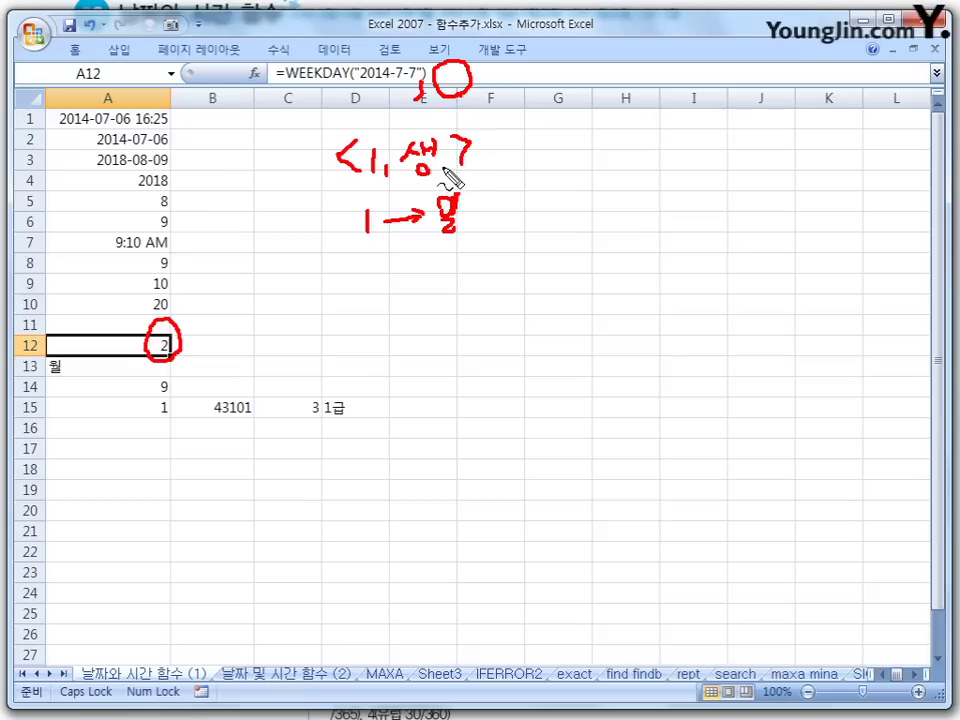
{"action": "left_click_drag", "start_coordinate": [362, 252], "coordinate": [489, 232]}
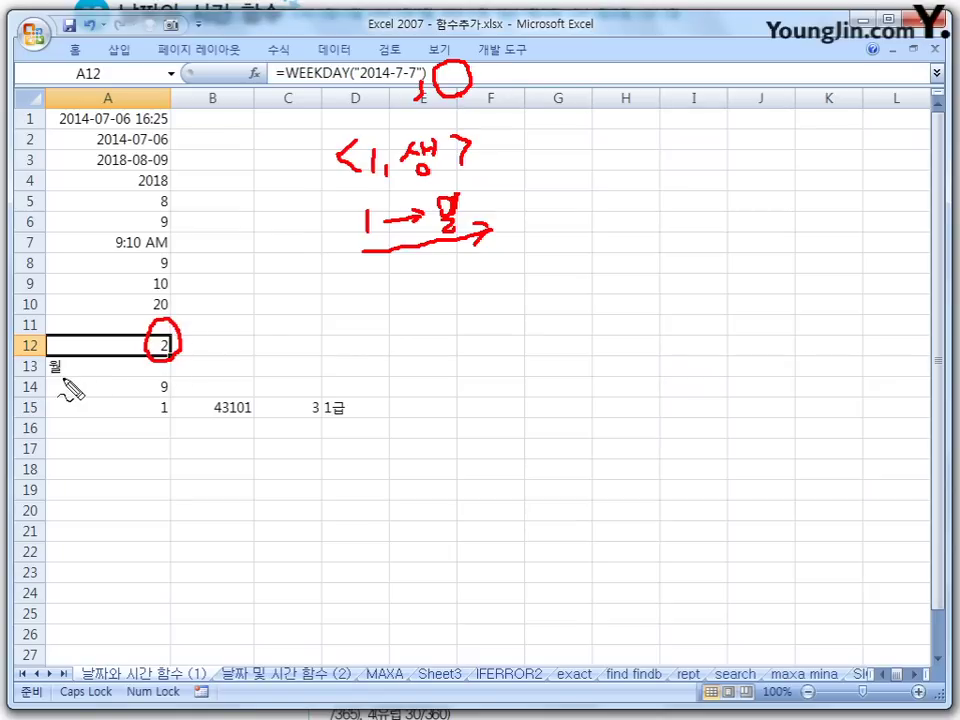
{"action": "mouse_move", "coordinate": [47, 362]}
{"action": "left_mouse_down"}
{"action": "mouse_move", "coordinate": [68, 373]}
{"action": "mouse_move", "coordinate": [58, 382]}
{"action": "left_mouse_up"}
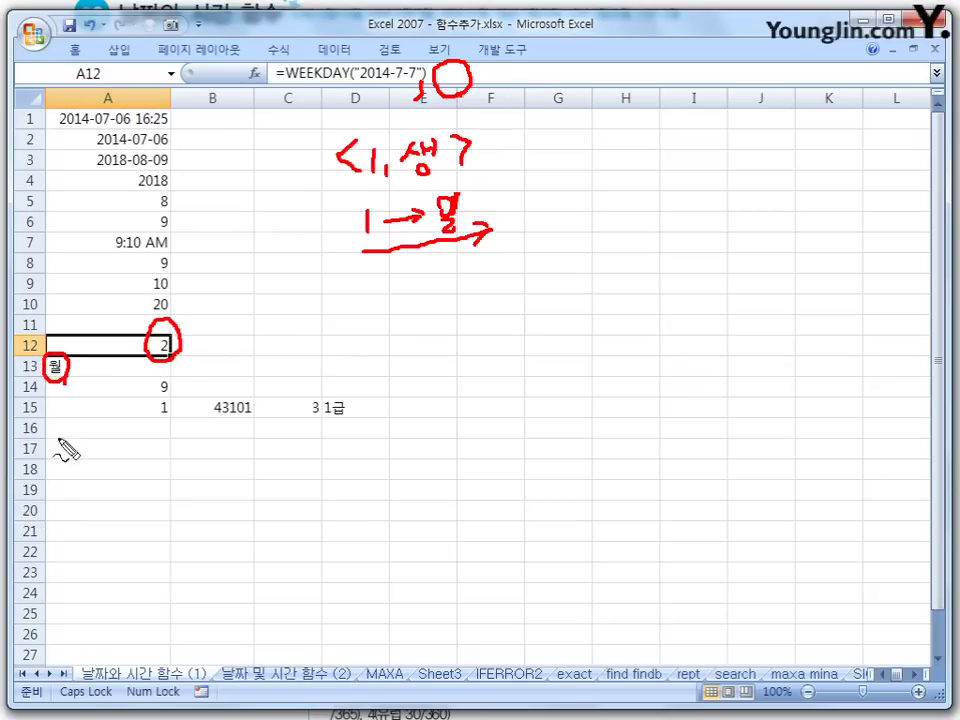
{"action": "key", "text": "Escape"}
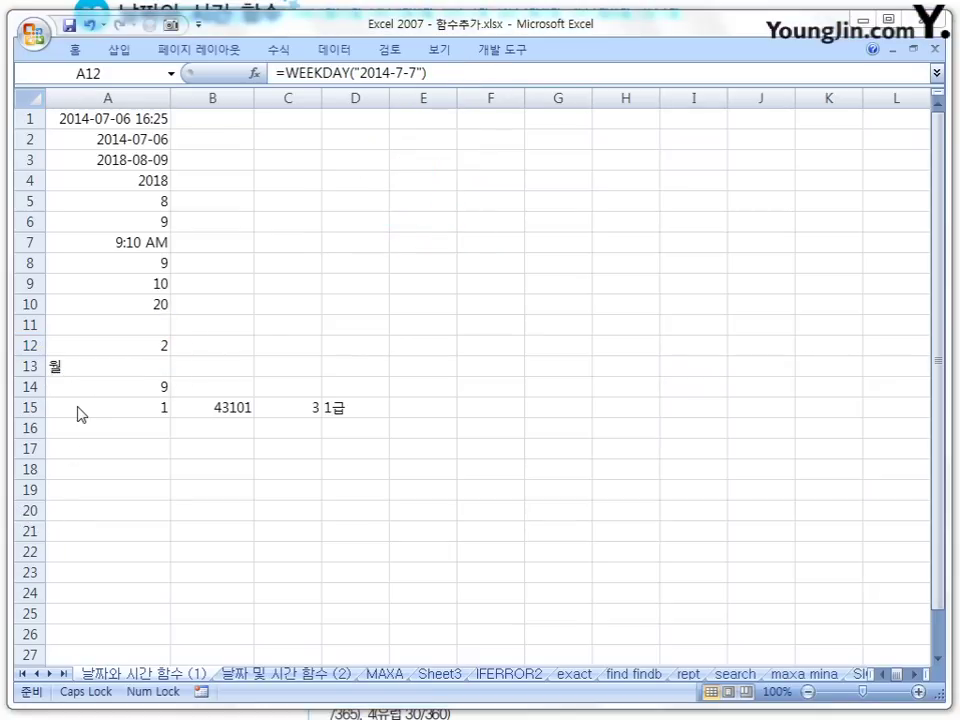
Examine the CHOOSE formula in cell A13, annotating it with 선택 and numbering its weekday options 1 to 7 with the pen
{"action": "left_click", "coordinate": [113, 369]}
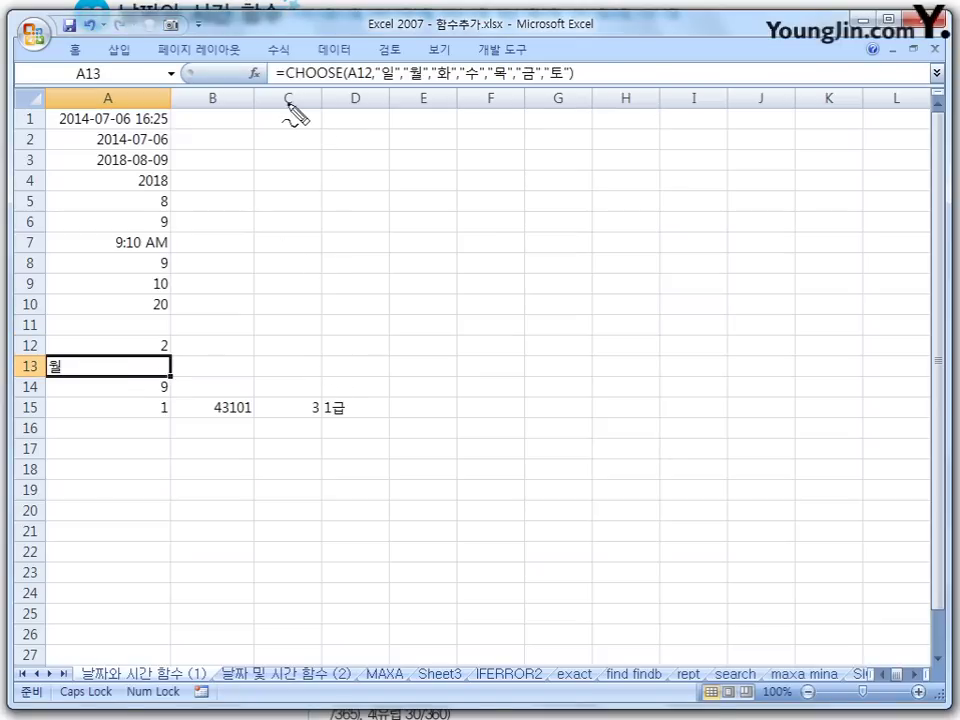
{"action": "mouse_move", "coordinate": [277, 81]}
{"action": "left_mouse_down"}
{"action": "mouse_move", "coordinate": [332, 87]}
{"action": "mouse_move", "coordinate": [296, 129]}
{"action": "mouse_move", "coordinate": [315, 124]}
{"action": "mouse_move", "coordinate": [314, 149]}
{"action": "mouse_move", "coordinate": [348, 124]}
{"action": "mouse_move", "coordinate": [350, 150]}
{"action": "left_mouse_up"}
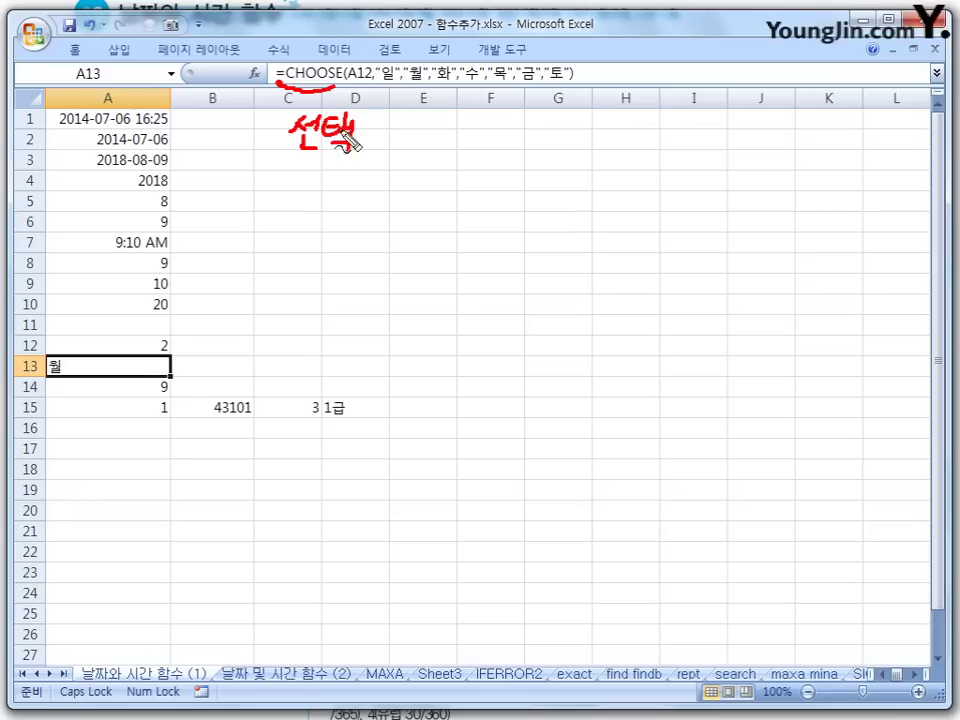
{"action": "mouse_move", "coordinate": [366, 94]}
{"action": "left_mouse_down"}
{"action": "mouse_move", "coordinate": [350, 97]}
{"action": "mouse_move", "coordinate": [360, 86]}
{"action": "mouse_move", "coordinate": [428, 104]}
{"action": "mouse_move", "coordinate": [478, 92]}
{"action": "mouse_move", "coordinate": [548, 100]}
{"action": "mouse_move", "coordinate": [562, 87]}
{"action": "left_mouse_up"}
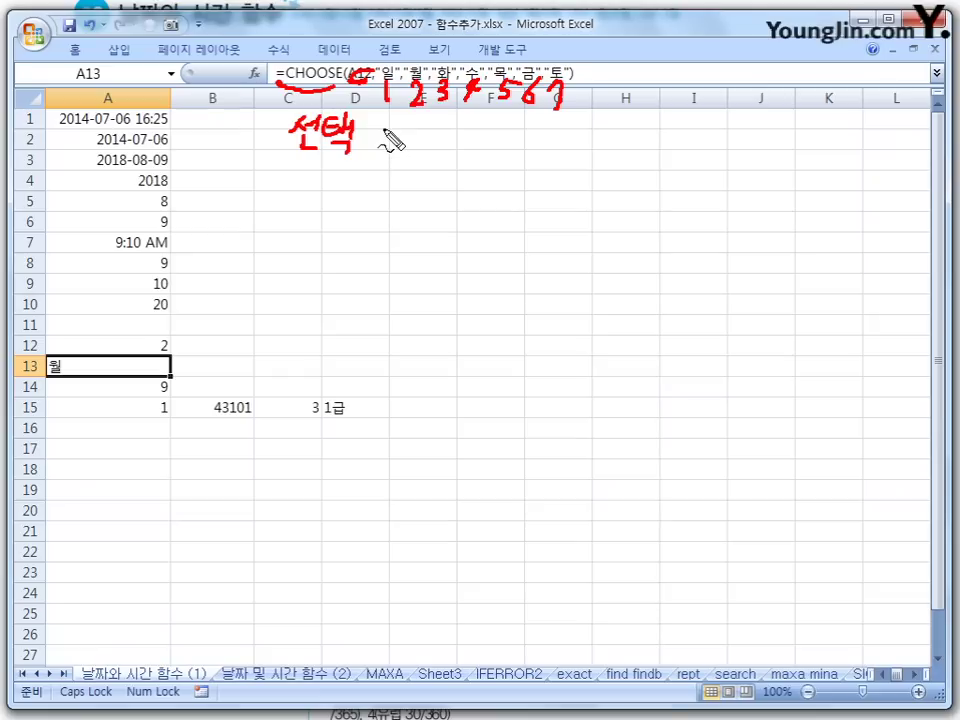
Circle the results in A12 and A13, underline options 1 and 2 of the CHOOSE formula, and clear all marks
{"action": "mouse_move", "coordinate": [170, 332]}
{"action": "left_mouse_down"}
{"action": "mouse_move", "coordinate": [154, 354]}
{"action": "mouse_move", "coordinate": [172, 334]}
{"action": "left_mouse_up"}
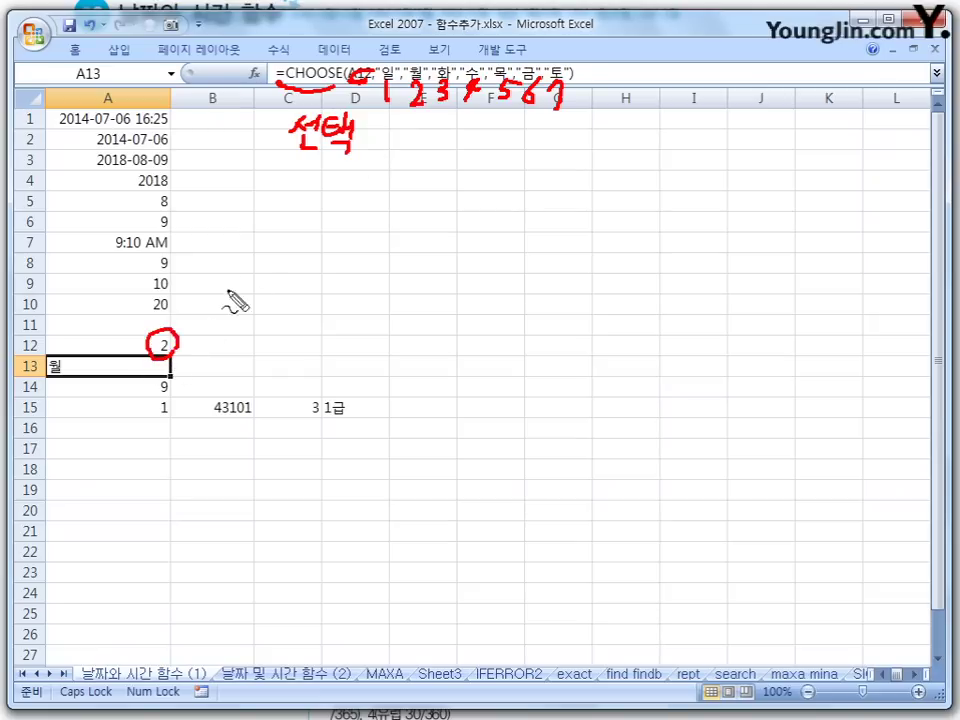
{"action": "mouse_move", "coordinate": [418, 95]}
{"action": "left_mouse_down"}
{"action": "mouse_move", "coordinate": [425, 101]}
{"action": "mouse_move", "coordinate": [392, 122]}
{"action": "left_mouse_up"}
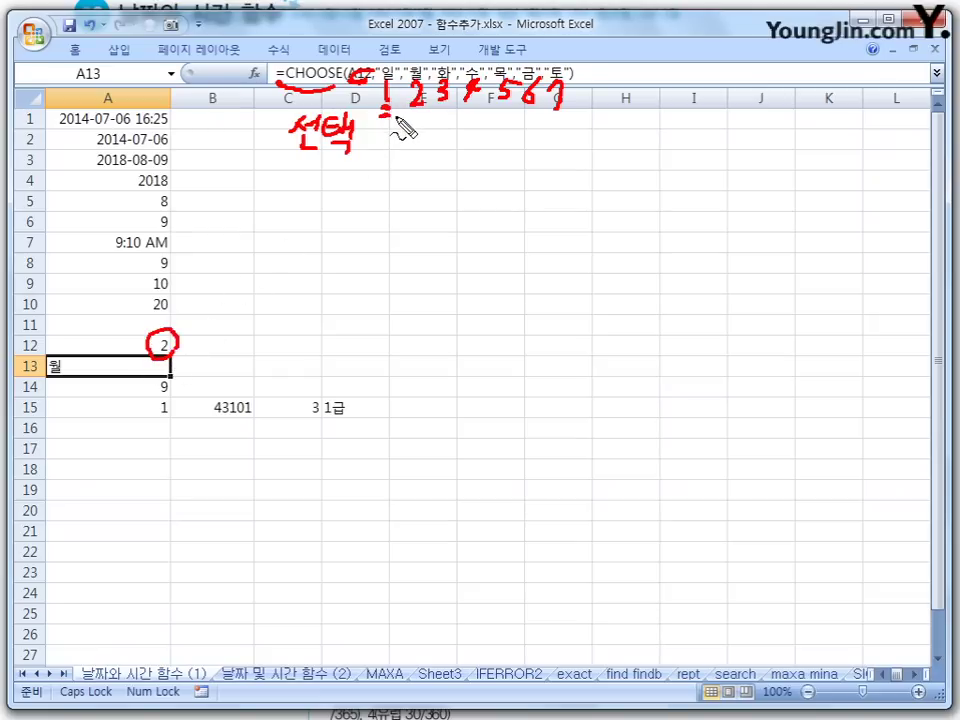
{"action": "left_click_drag", "start_coordinate": [414, 111], "coordinate": [415, 122]}
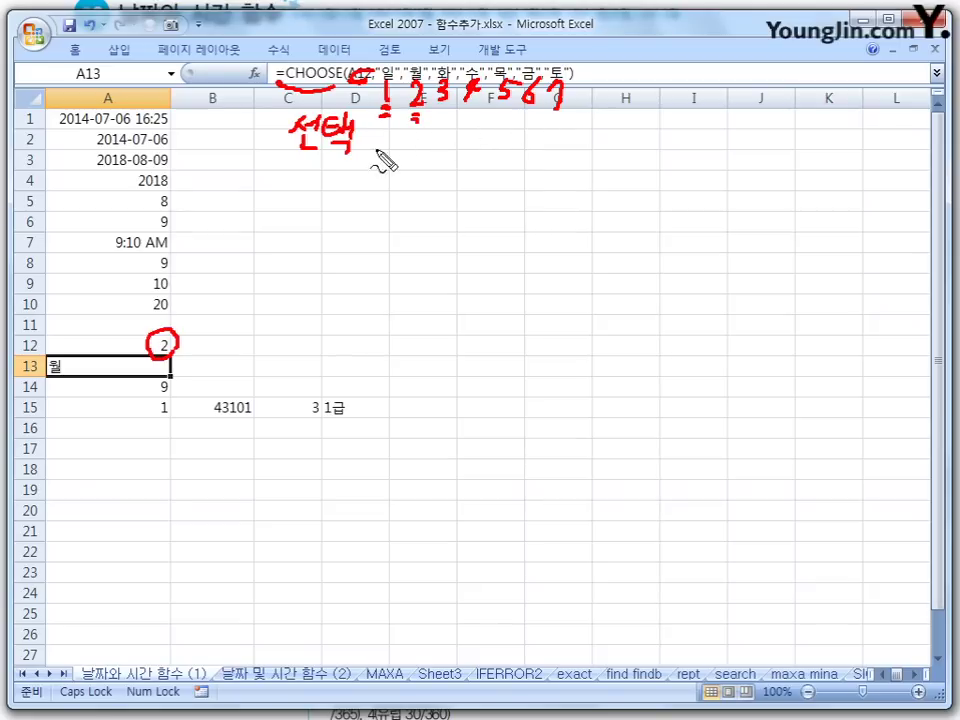
{"action": "mouse_move", "coordinate": [58, 354]}
{"action": "left_mouse_down"}
{"action": "mouse_move", "coordinate": [56, 377]}
{"action": "mouse_move", "coordinate": [64, 356]}
{"action": "left_mouse_up"}
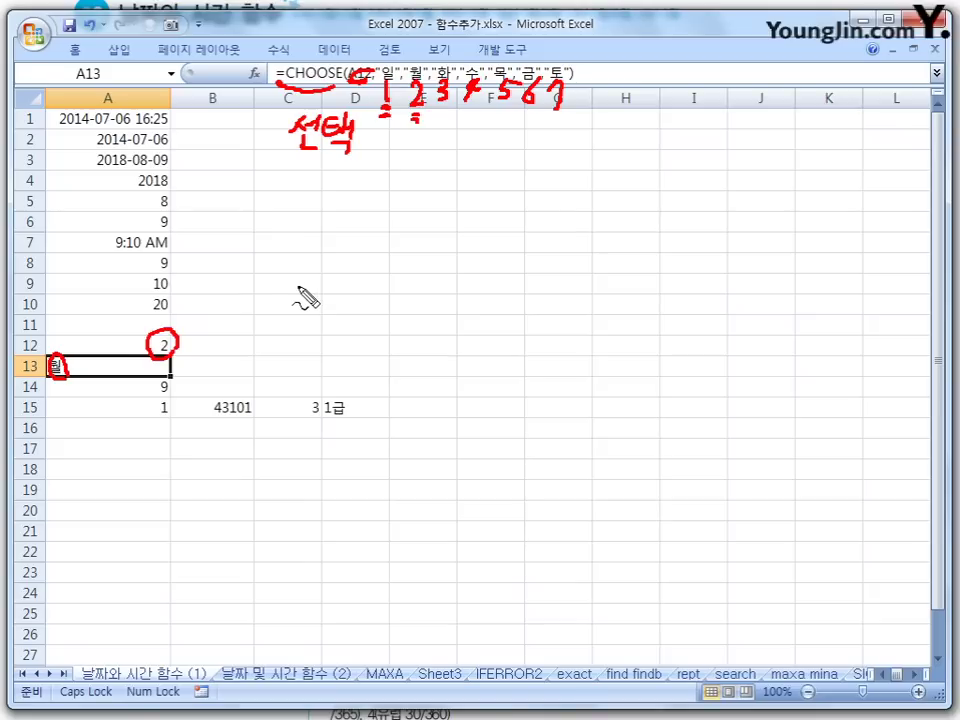
{"action": "key", "text": "Escape"}
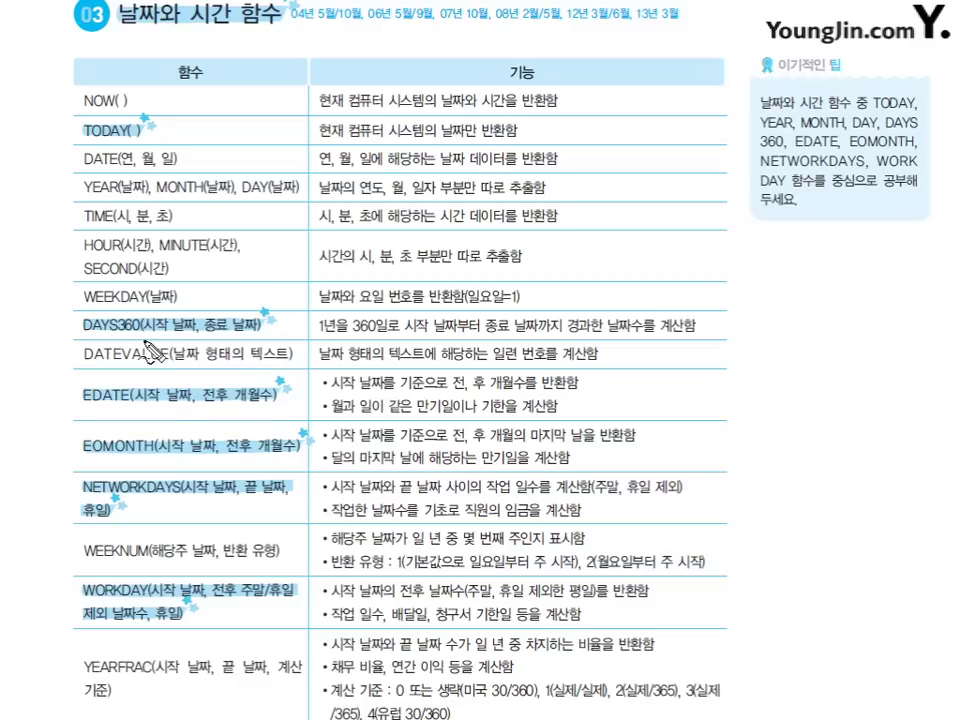
Circle the start and end date arguments of DAYS360 and the 360 in its description in the reference table, clearing the marks at the end
{"action": "left_click_drag", "start_coordinate": [178, 326], "coordinate": [168, 336]}
{"action": "mouse_move", "coordinate": [232, 314]}
{"action": "left_mouse_down"}
{"action": "mouse_move", "coordinate": [246, 338]}
{"action": "mouse_move", "coordinate": [252, 316]}
{"action": "left_mouse_up"}
{"action": "mouse_move", "coordinate": [378, 318]}
{"action": "left_mouse_down"}
{"action": "mouse_move", "coordinate": [355, 336]}
{"action": "mouse_move", "coordinate": [385, 330]}
{"action": "left_mouse_up"}
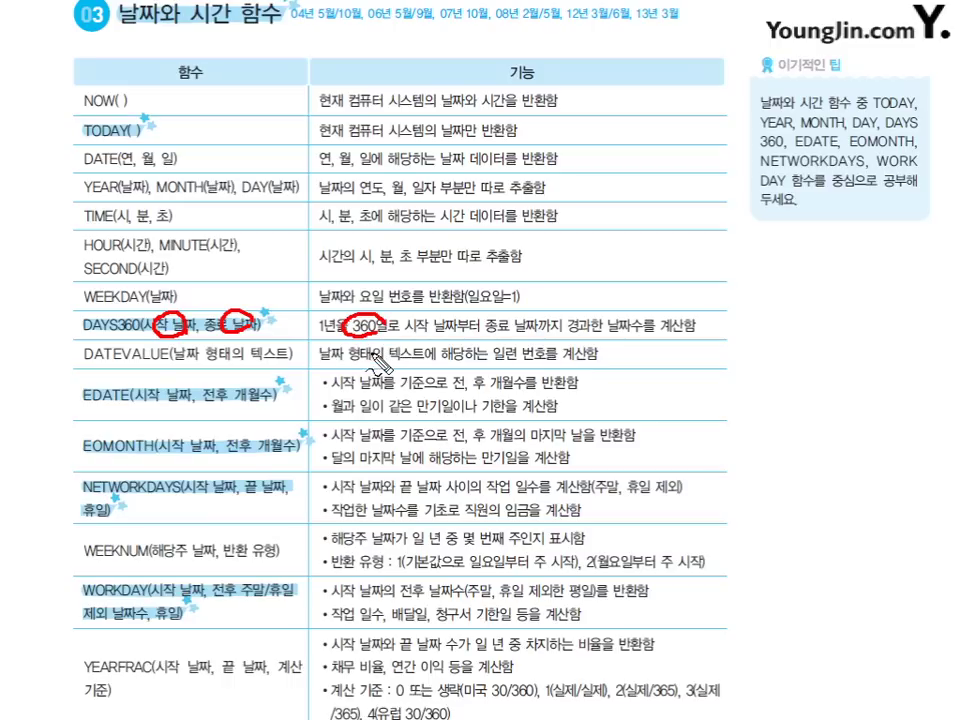
{"action": "key", "text": "Escape"}
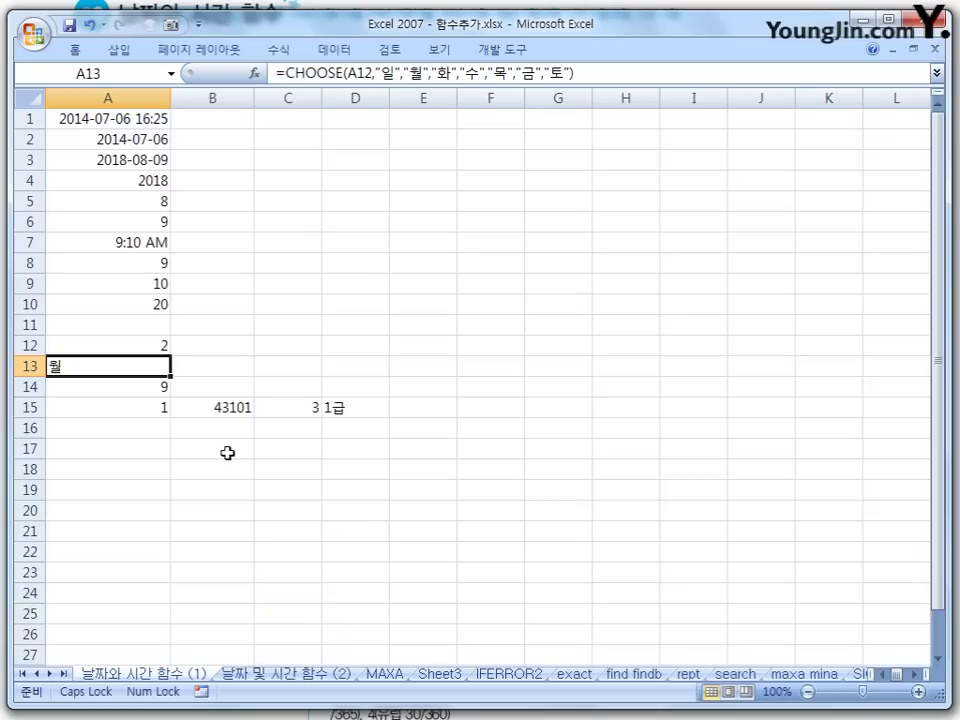
Examine the DAYS360 formula in A14, underlining its two DATE arguments and circling the cell's result, and clear the marks
{"action": "left_click", "coordinate": [172, 388]}
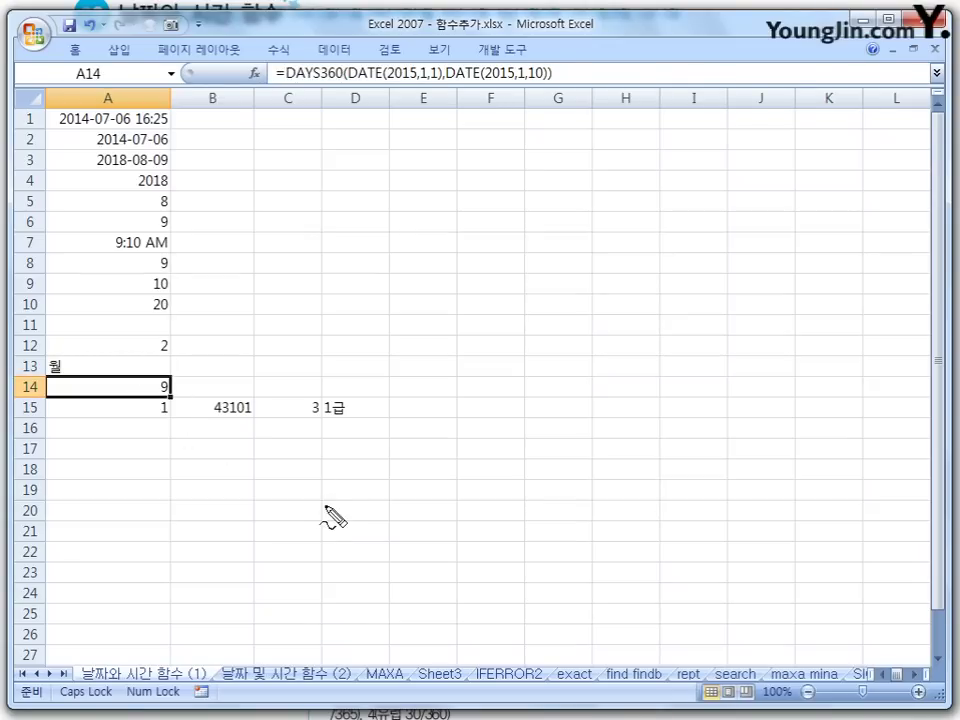
{"action": "left_click_drag", "start_coordinate": [362, 81], "coordinate": [535, 85]}
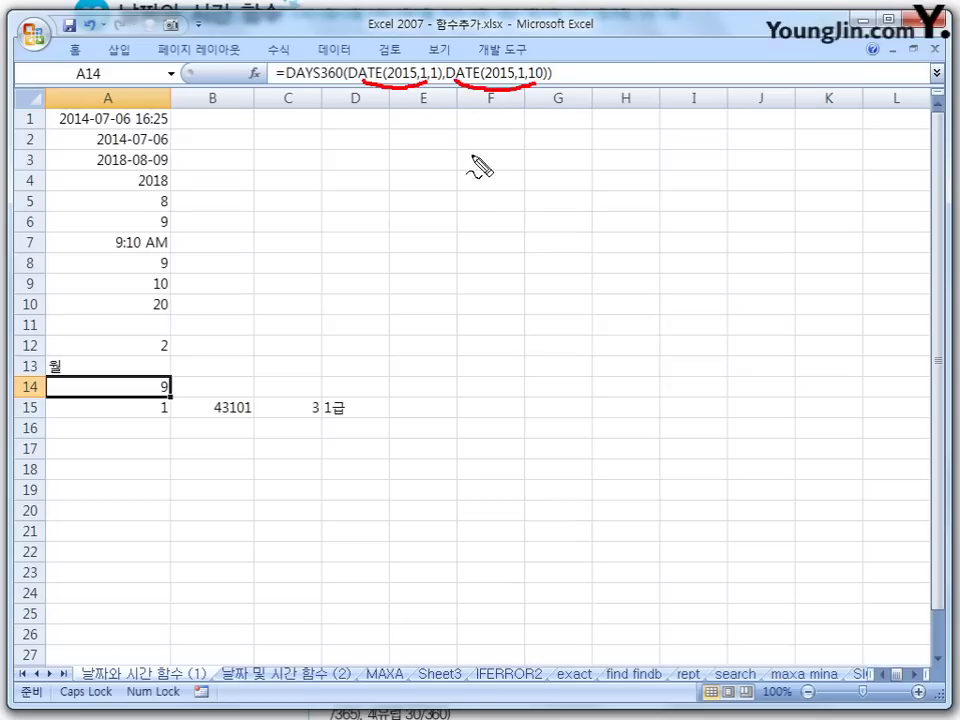
{"action": "mouse_move", "coordinate": [172, 372]}
{"action": "left_mouse_down"}
{"action": "mouse_move", "coordinate": [163, 394]}
{"action": "mouse_move", "coordinate": [177, 377]}
{"action": "left_mouse_up"}
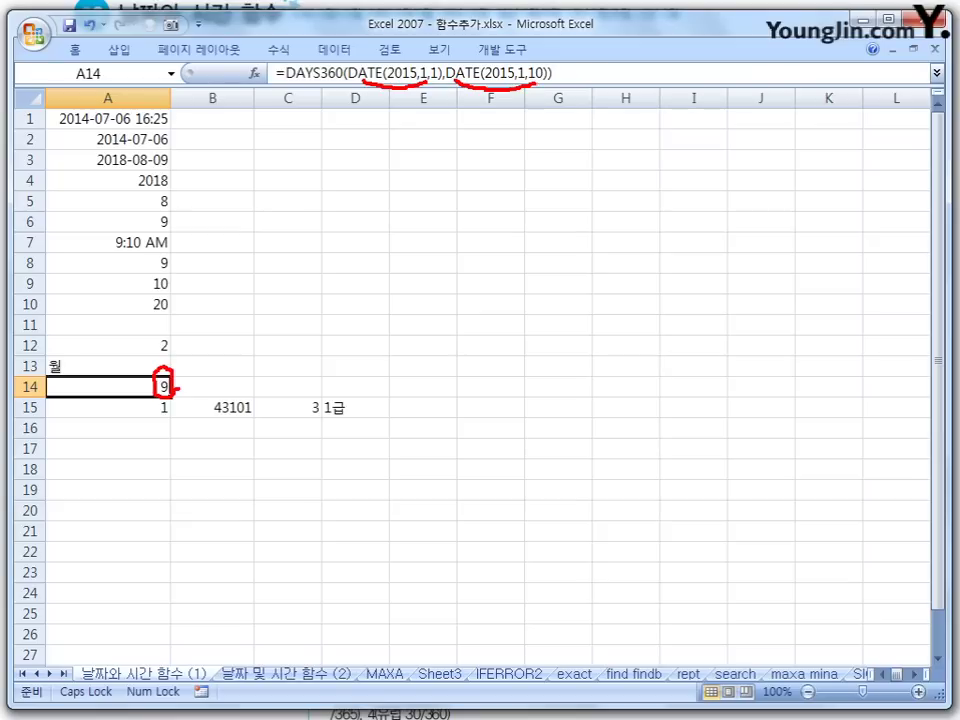
{"action": "key", "text": "Escape"}
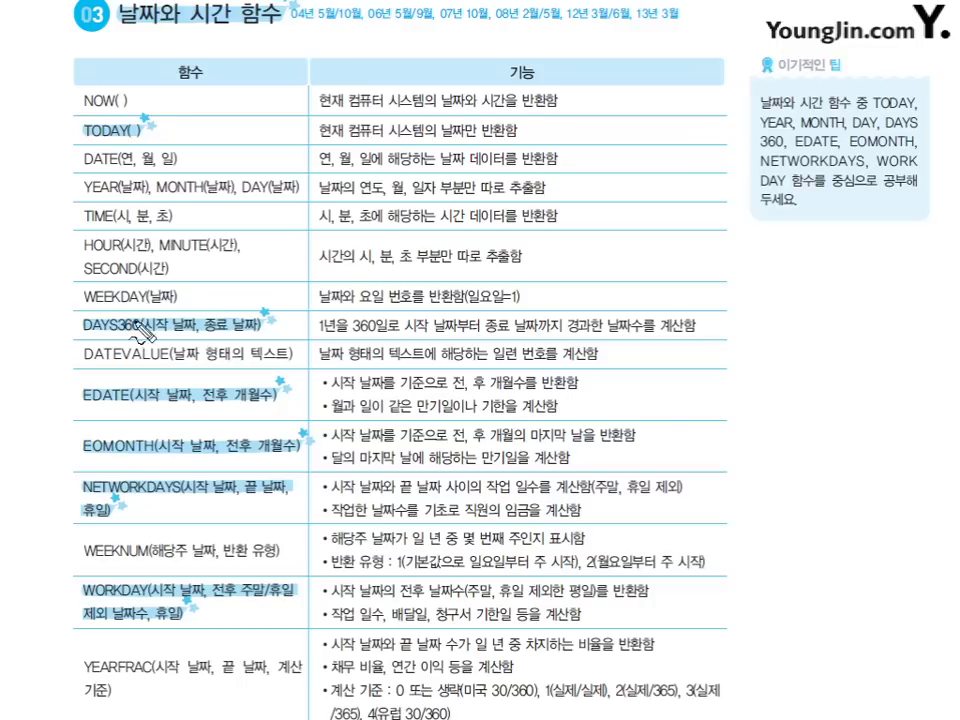
Mark up the DATEVALUE row in the reference table, underlining DATE and the date-text argument and circling VALUE and 텍스트, then clear the marks
{"action": "mouse_move", "coordinate": [611, 341]}
{"action": "left_mouse_down"}
{"action": "mouse_move", "coordinate": [604, 366]}
{"action": "mouse_move", "coordinate": [639, 345]}
{"action": "mouse_move", "coordinate": [628, 368]}
{"action": "mouse_move", "coordinate": [641, 362]}
{"action": "left_mouse_up"}
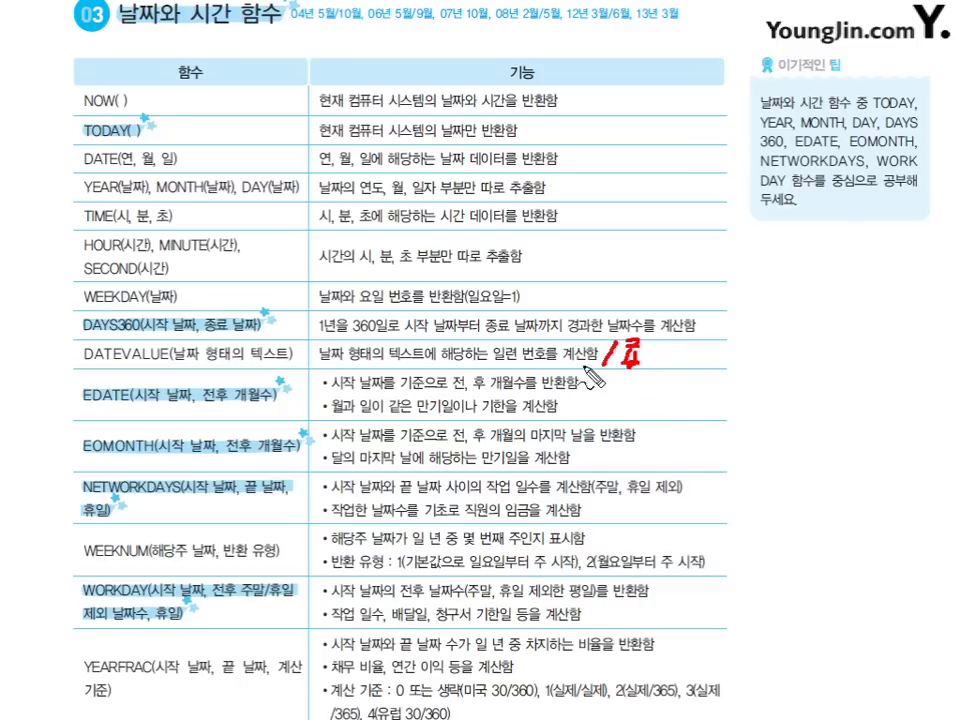
{"action": "left_click_drag", "start_coordinate": [176, 356], "coordinate": [284, 351]}
{"action": "mouse_move", "coordinate": [66, 364]}
{"action": "left_mouse_down"}
{"action": "mouse_move", "coordinate": [176, 358]}
{"action": "mouse_move", "coordinate": [132, 364]}
{"action": "left_mouse_up"}
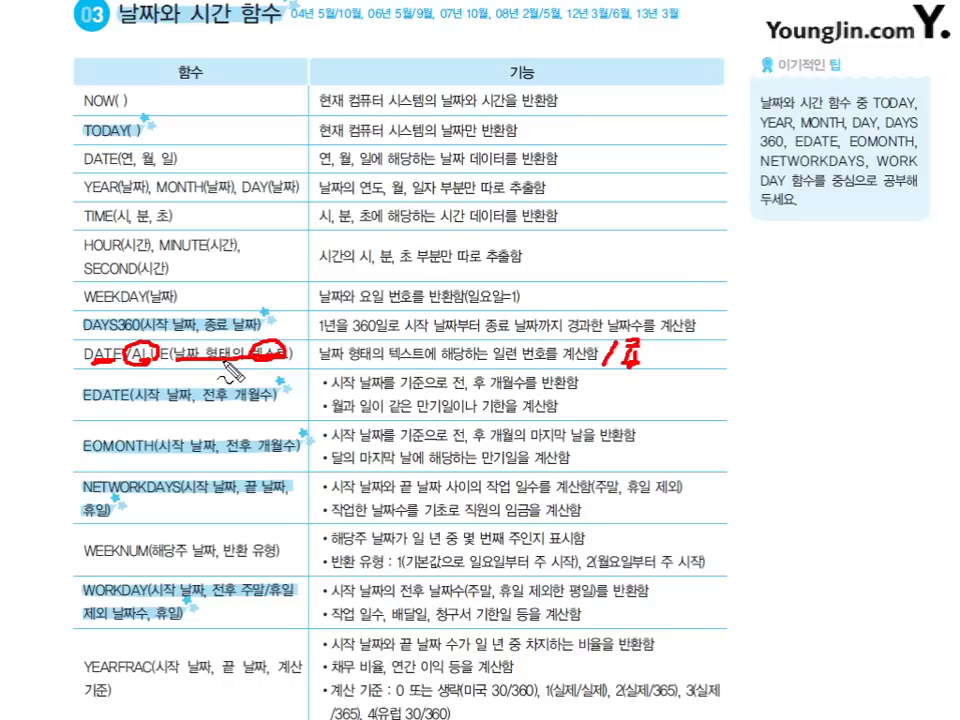
{"action": "key", "text": "Escape"}
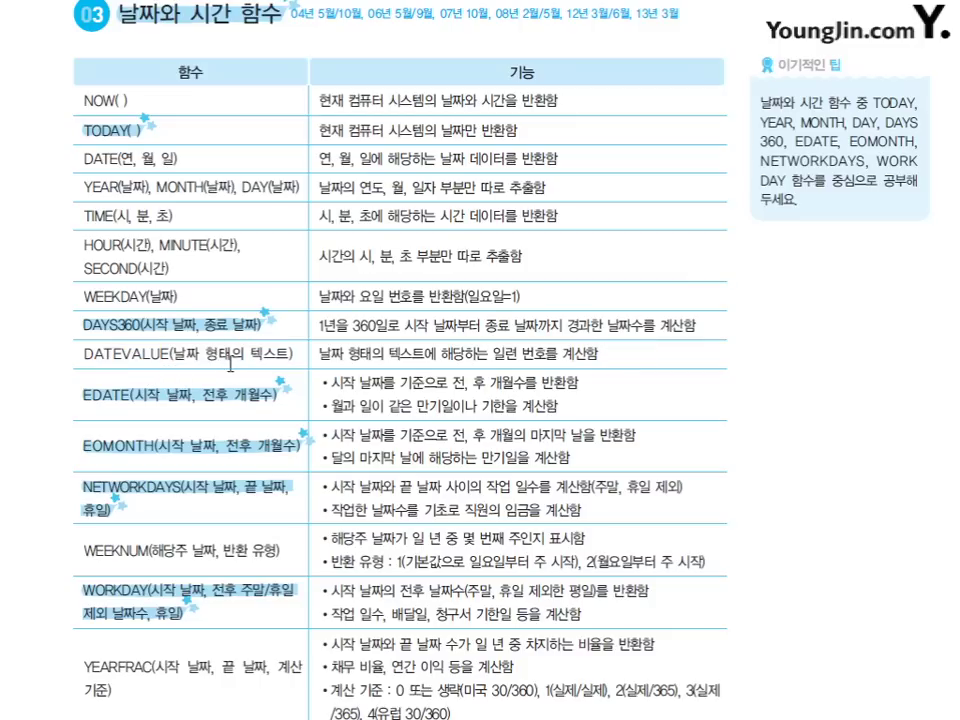
Switch to the Excel workbook and examine A15's DATEVALUE formula, circling the result and underlining the date 1900-1-1, clearing the marks at the end
{"action": "key", "text": "alt+Tab"}
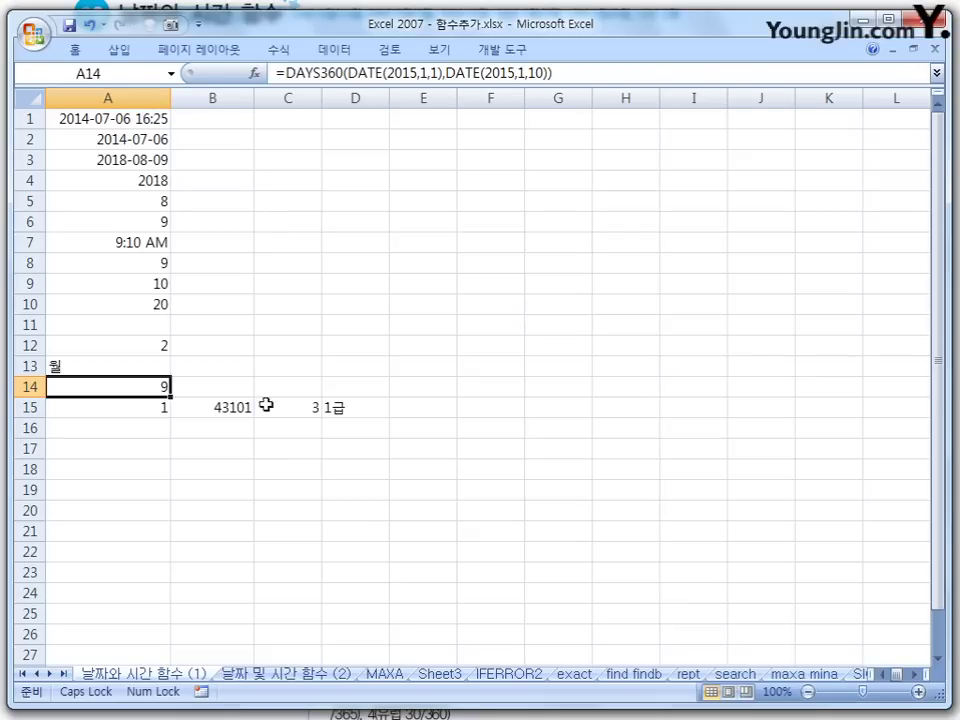
{"action": "left_click", "coordinate": [154, 402]}
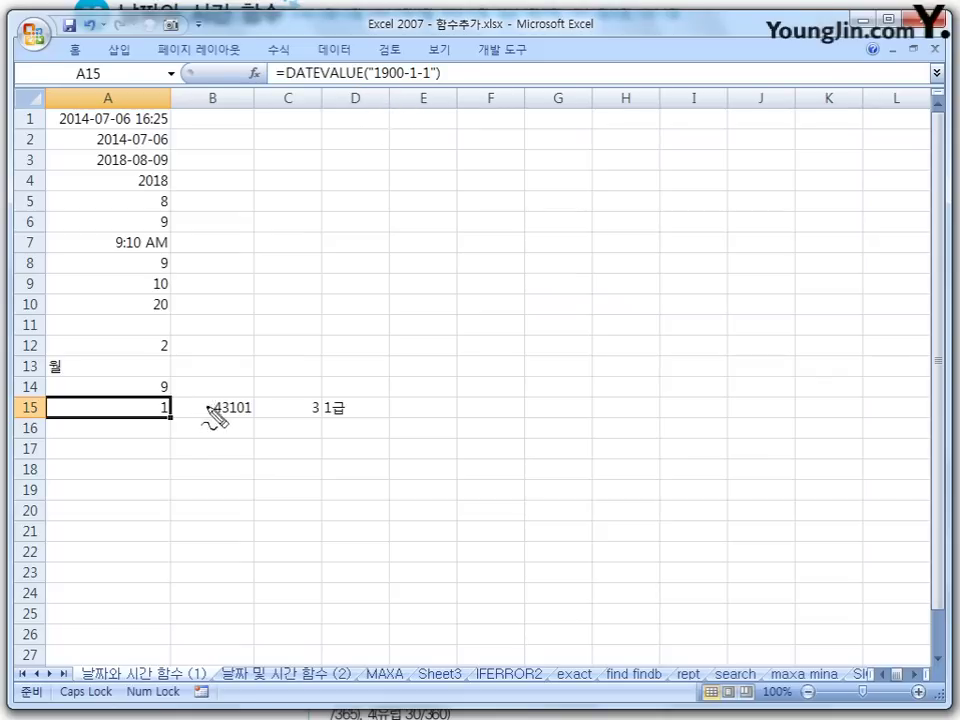
{"action": "mouse_move", "coordinate": [170, 401]}
{"action": "left_mouse_down"}
{"action": "mouse_move", "coordinate": [164, 416]}
{"action": "mouse_move", "coordinate": [178, 408]}
{"action": "left_mouse_up"}
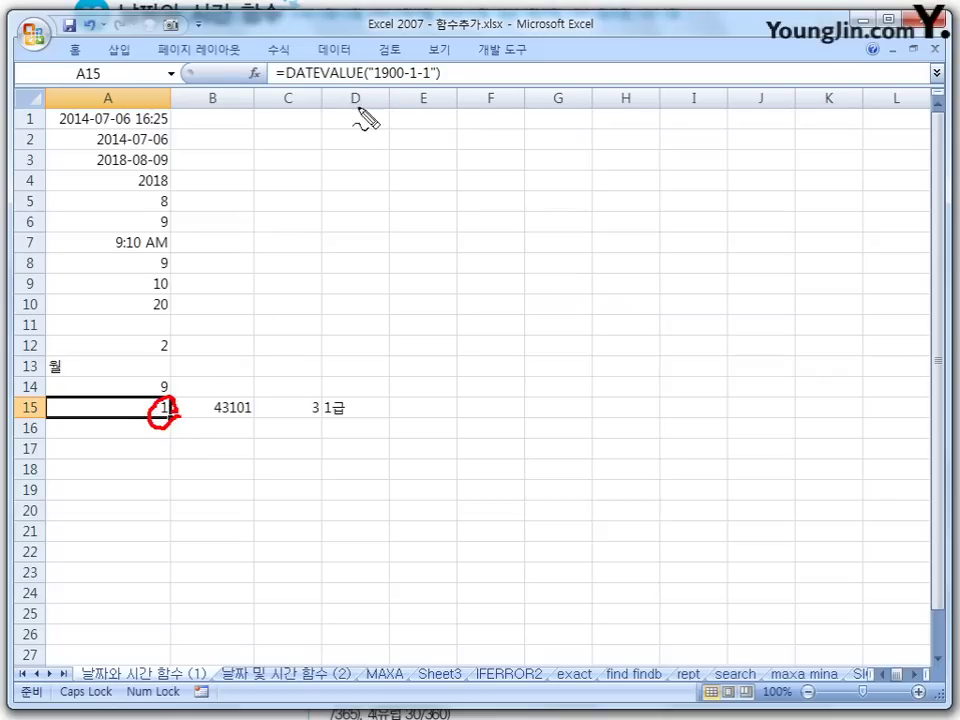
{"action": "mouse_move", "coordinate": [376, 78]}
{"action": "left_mouse_down"}
{"action": "mouse_move", "coordinate": [419, 89]}
{"action": "mouse_move", "coordinate": [432, 76]}
{"action": "left_mouse_up"}
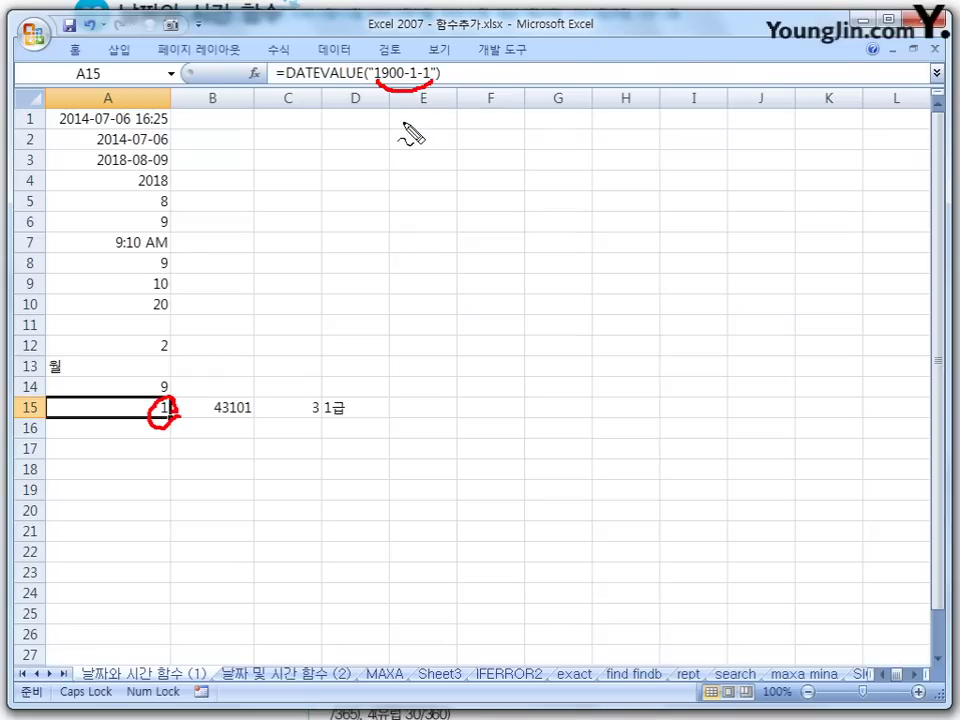
{"action": "left_click_drag", "start_coordinate": [423, 100], "coordinate": [423, 120]}
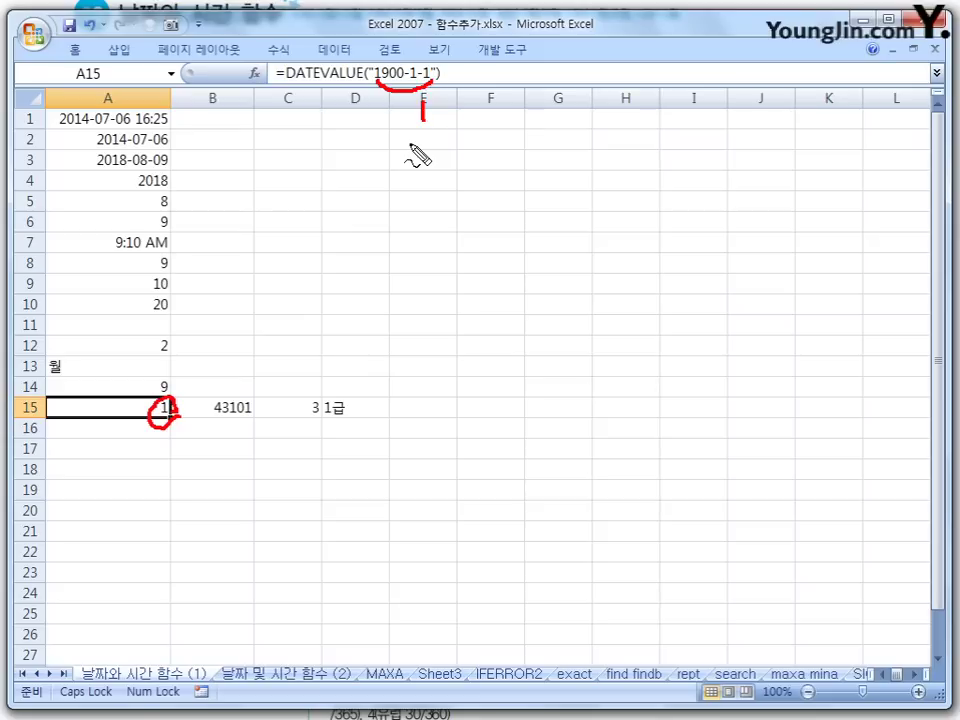
{"action": "key", "text": "Escape"}
Compare the DATEVALUE formulas and their serial numbers in cells A15, B15 and C15
{"action": "left_click", "coordinate": [248, 409]}
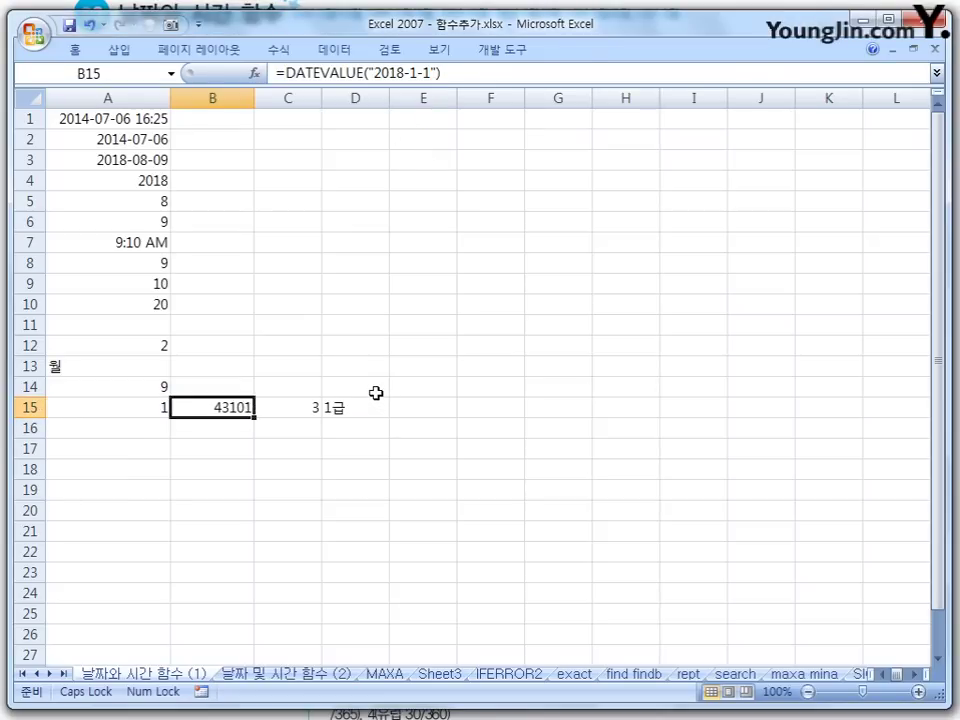
{"action": "left_click", "coordinate": [154, 403]}
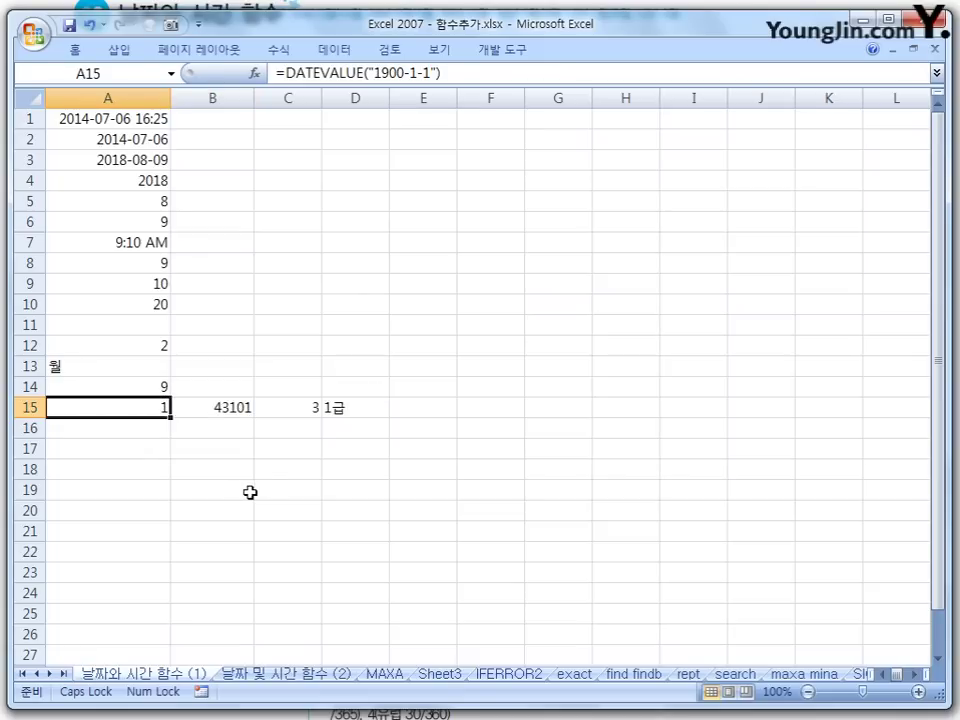
{"action": "left_click", "coordinate": [234, 407]}
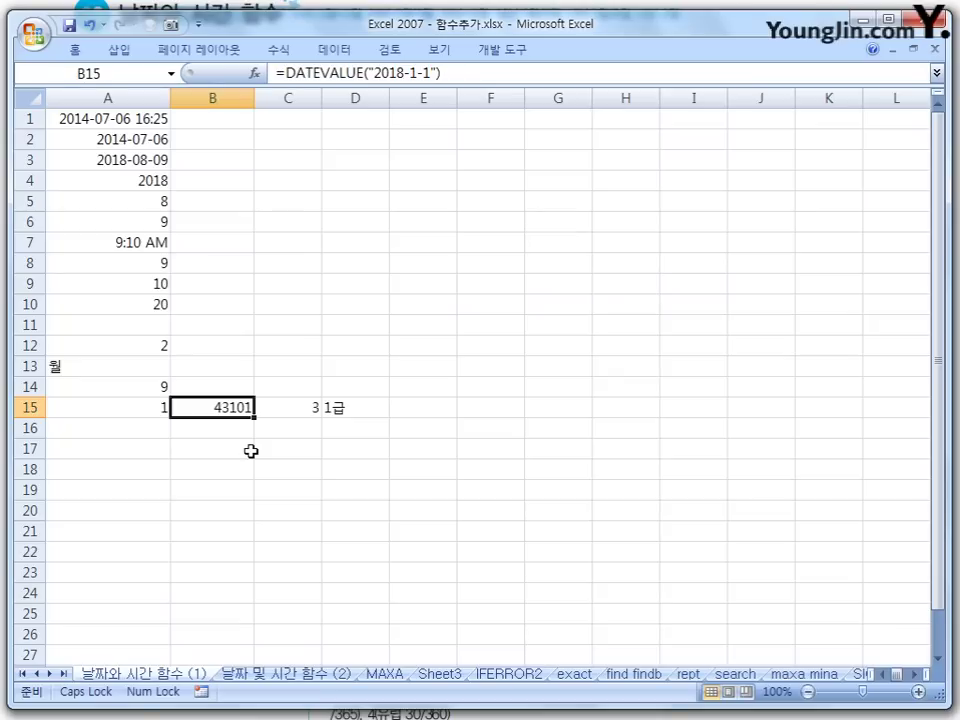
{"action": "left_click", "coordinate": [307, 409]}
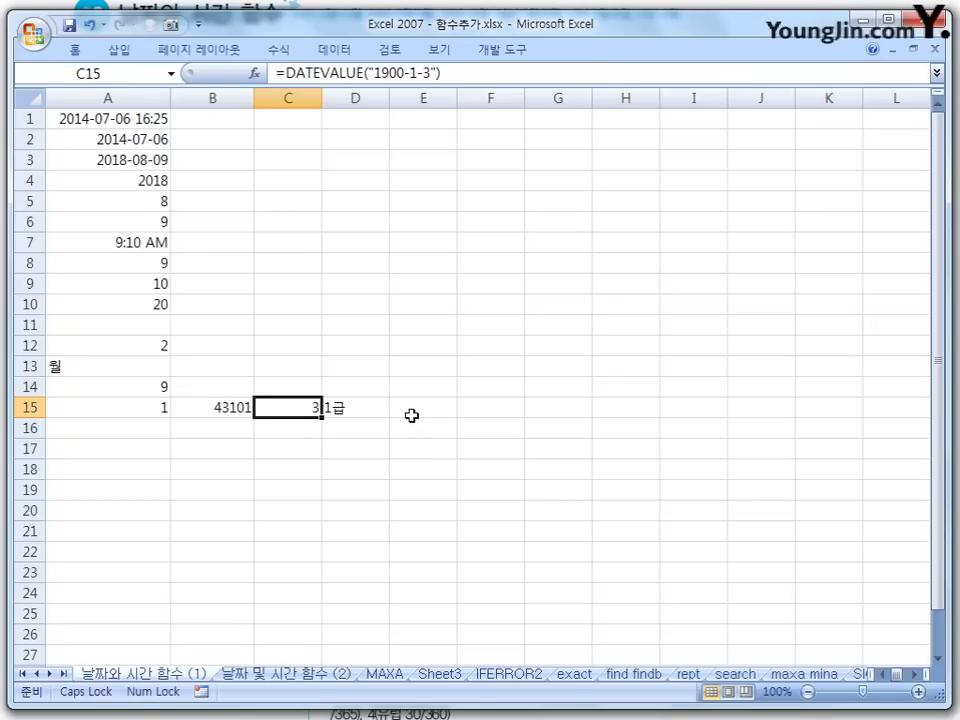
{"action": "left_click", "coordinate": [131, 400]}
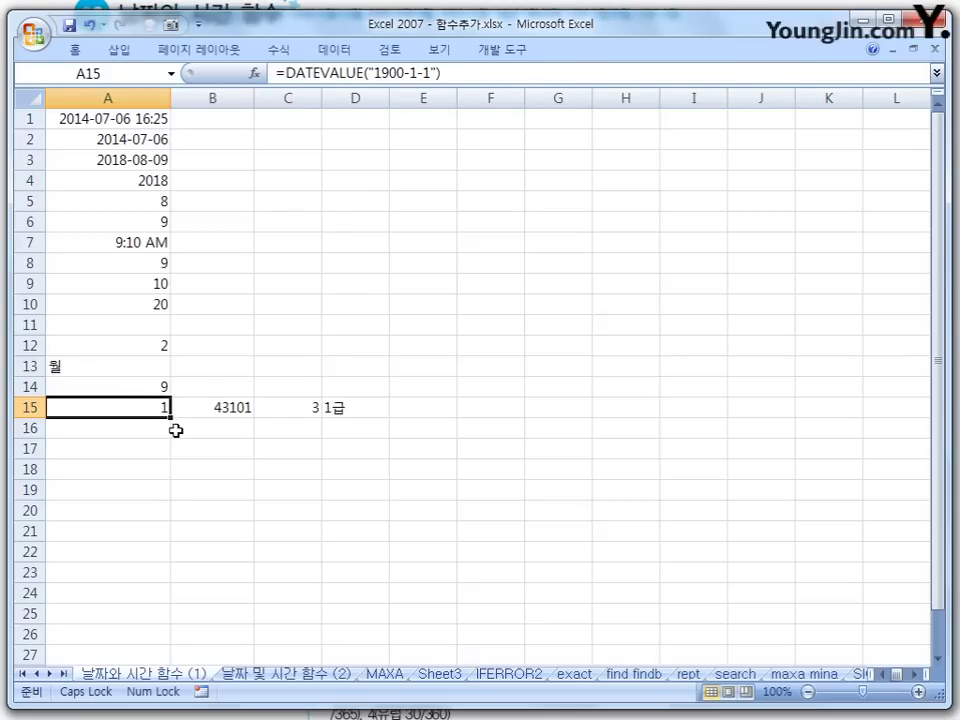
{"action": "left_click", "coordinate": [286, 410]}
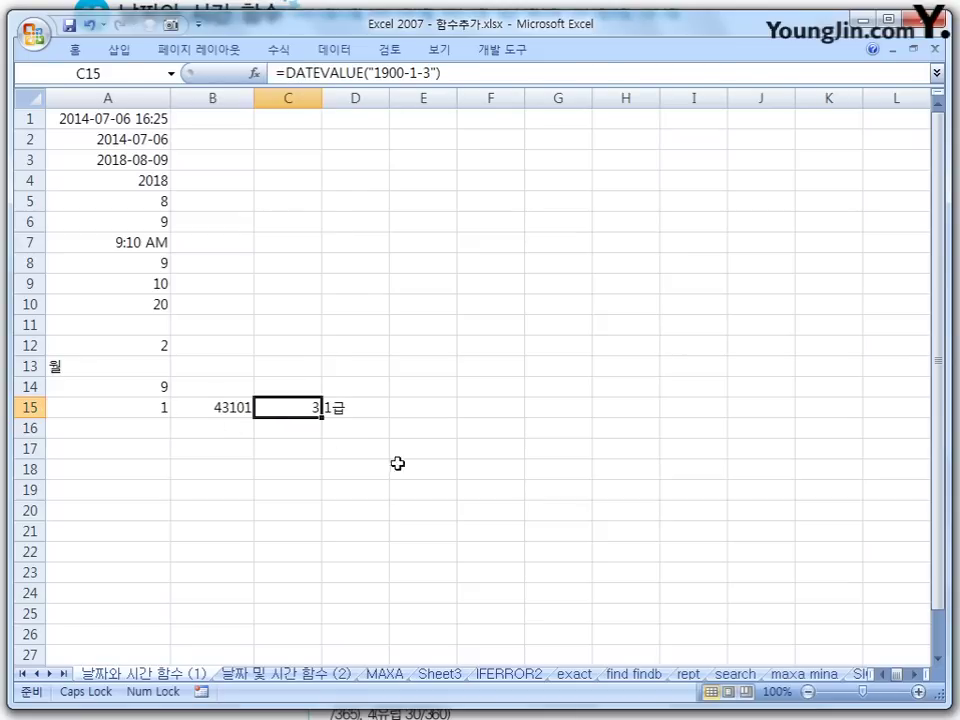
{"action": "left_click", "coordinate": [370, 404]}
{"action": "left_click", "coordinate": [298, 405]}
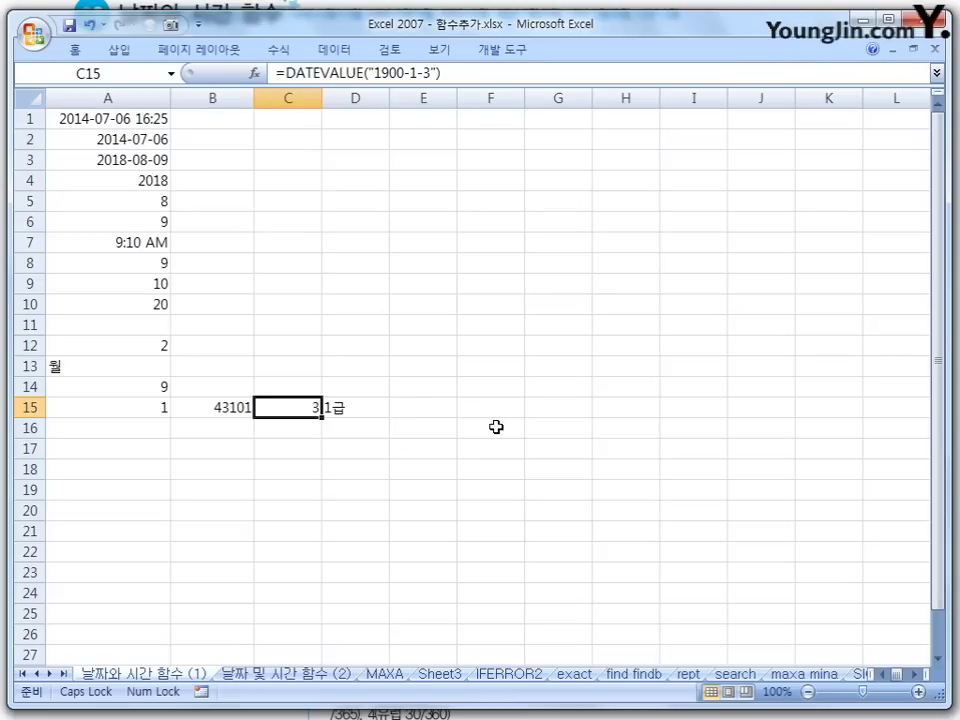